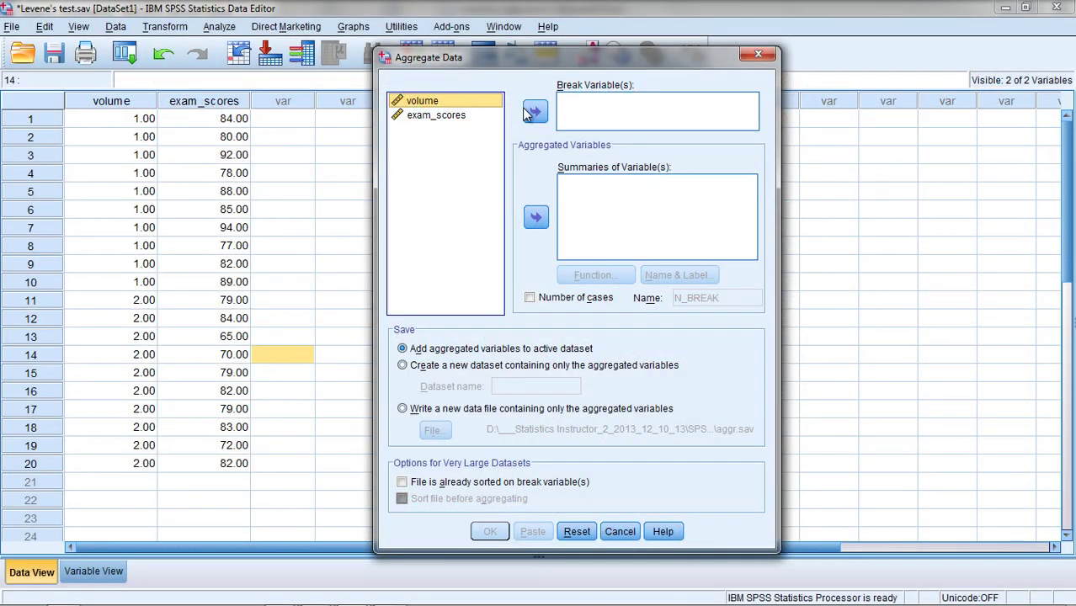
# - Aggregate the mean of exam_scores by volume as a new variable in the active dataset
pyautogui.click(536, 112)
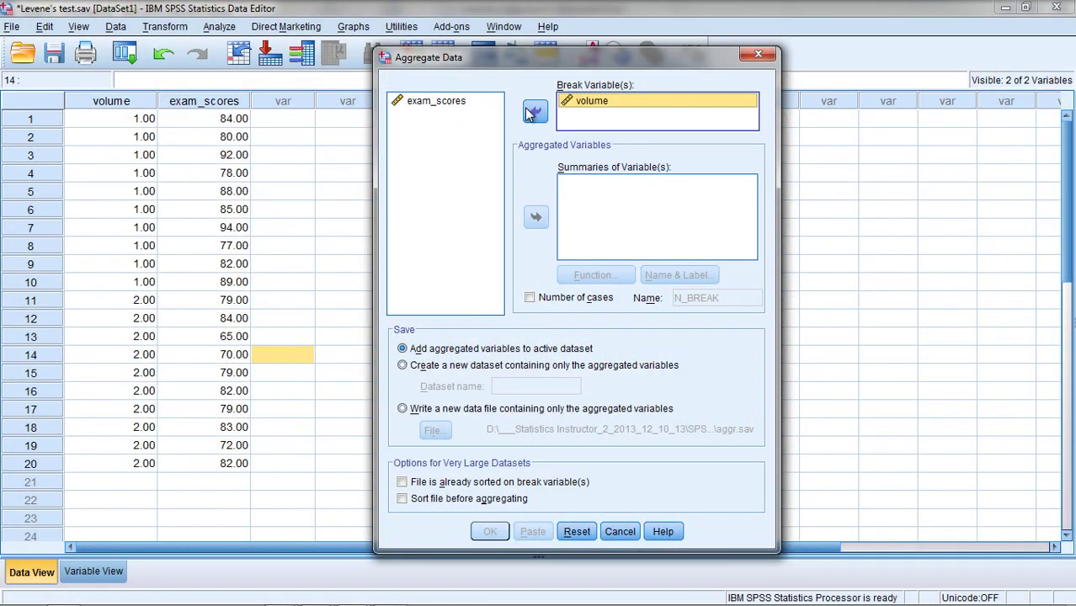
pyautogui.click(483, 103)
pyautogui.click(537, 218)
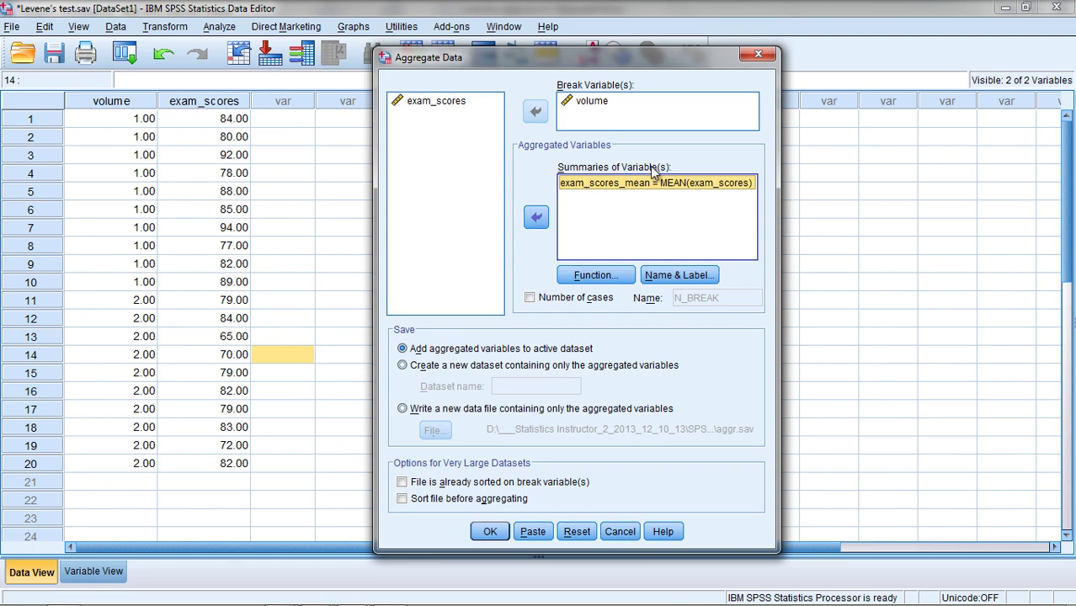
pyautogui.click(489, 531)
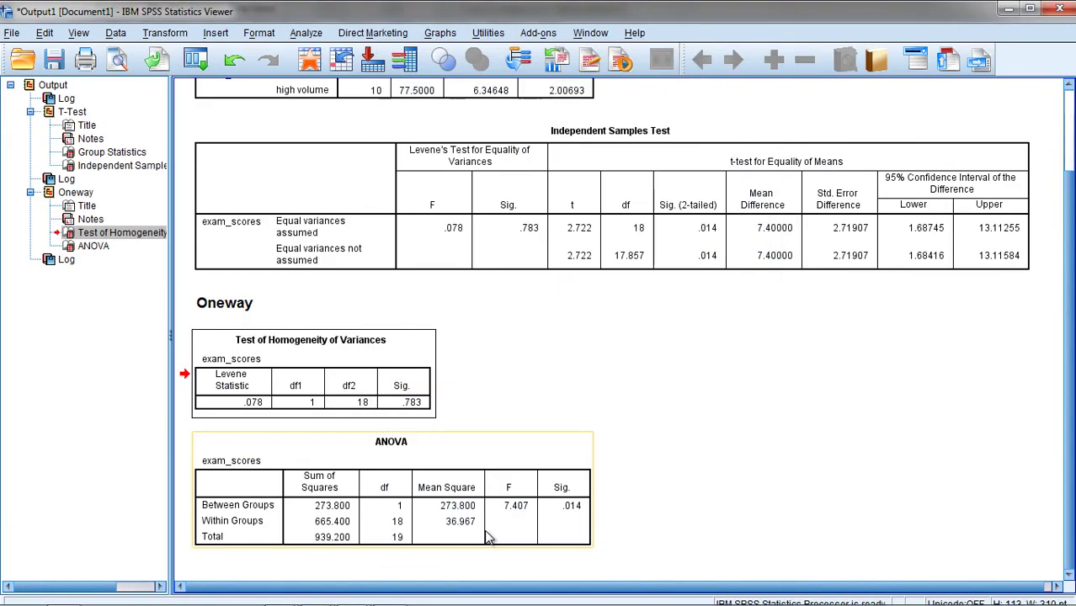
# - Back in the data grid, review the 84.90 exam_scores_mean values for the volume 1 rows
pyautogui.click(313, 61)
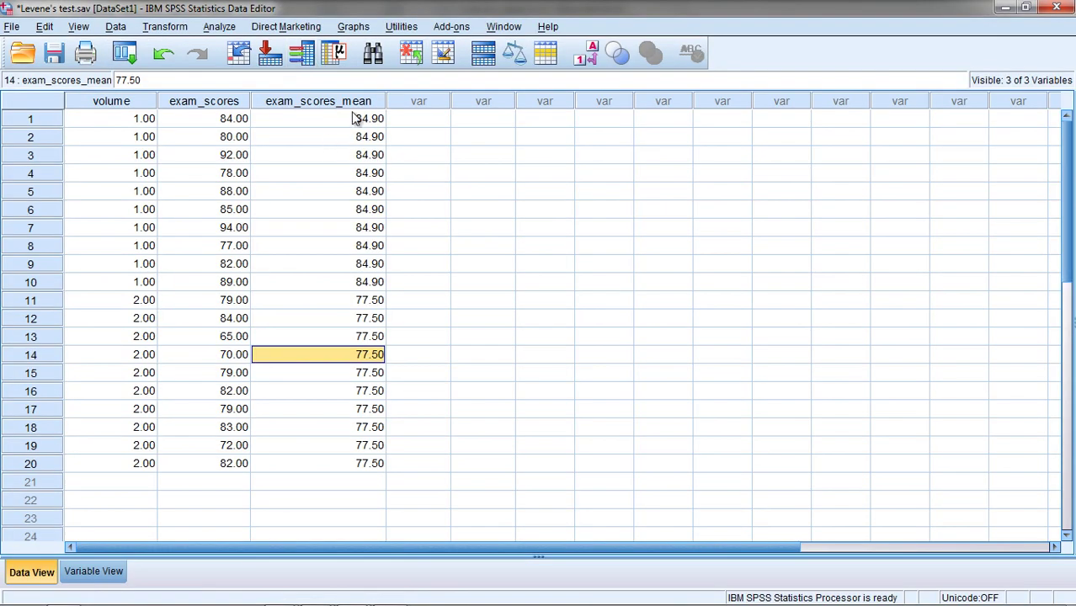
pyautogui.moveTo(355, 119); pyautogui.dragTo(355, 465)
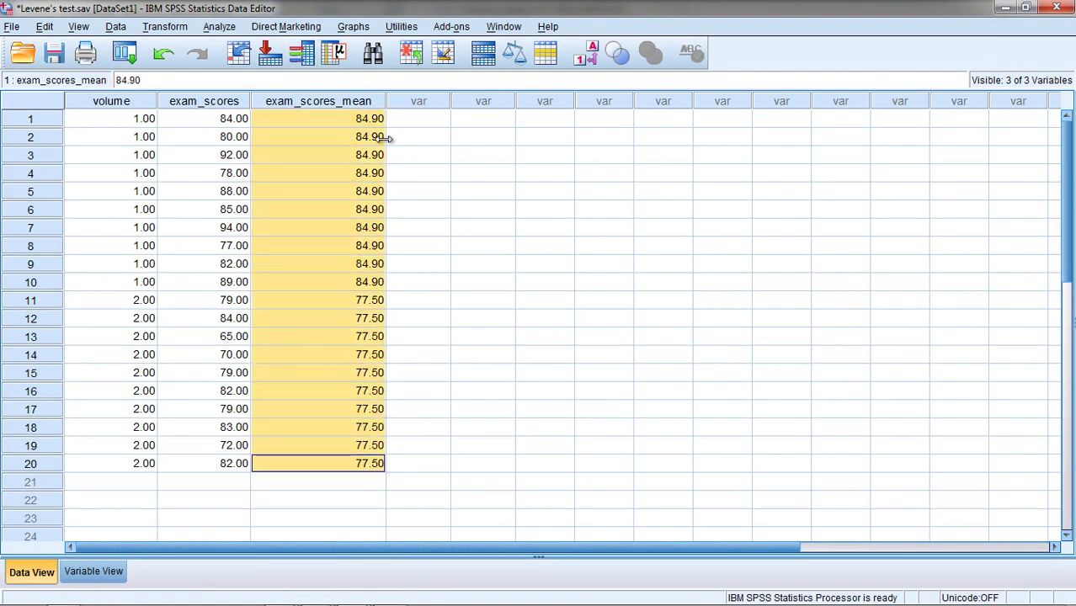
pyautogui.click(391, 144)
pyautogui.moveTo(371, 120); pyautogui.dragTo(366, 288)
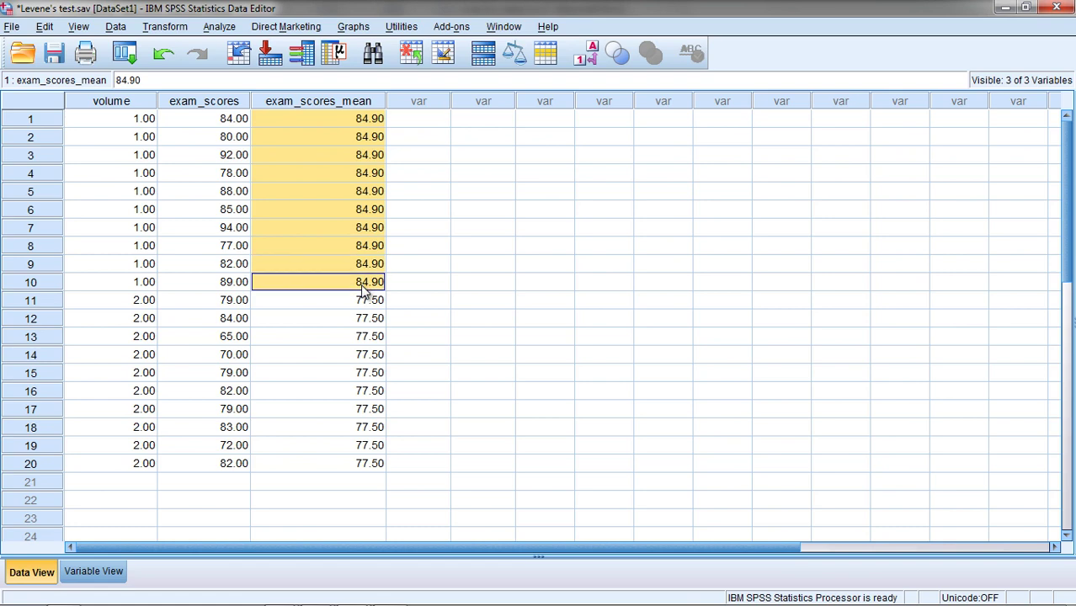
pyautogui.click(352, 126)
pyautogui.press('Down')
pyautogui.press('Down')
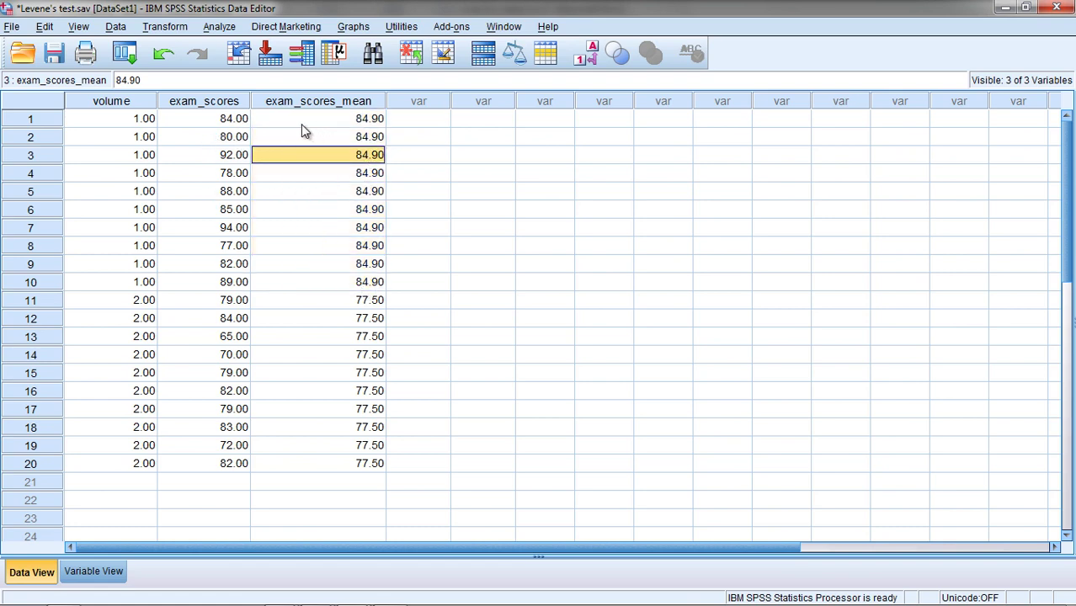
pyautogui.moveTo(152, 127); pyautogui.dragTo(149, 291)
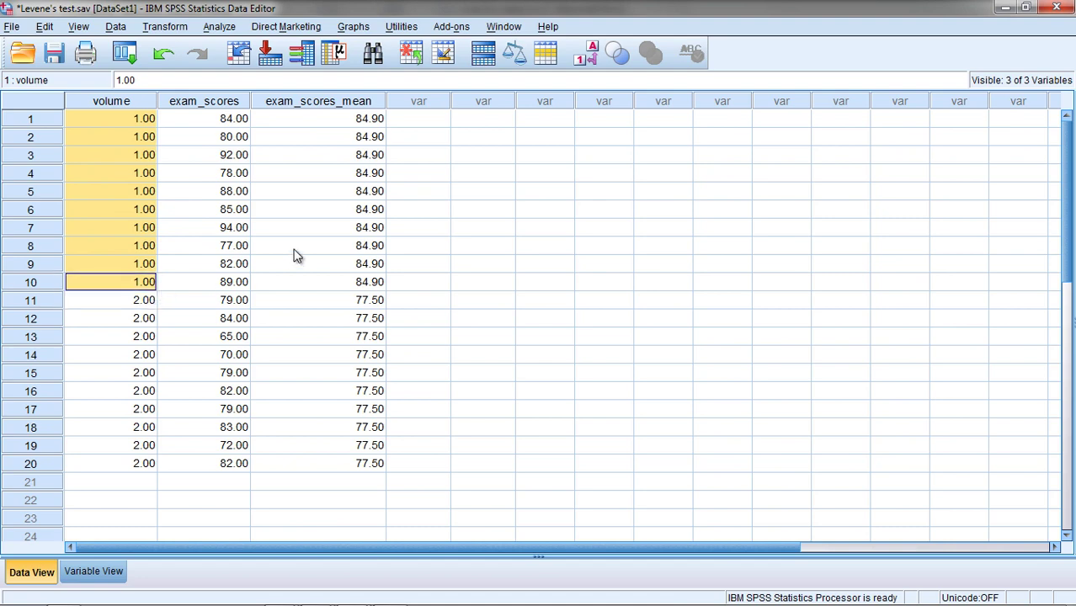
pyautogui.moveTo(352, 126); pyautogui.dragTo(327, 466)
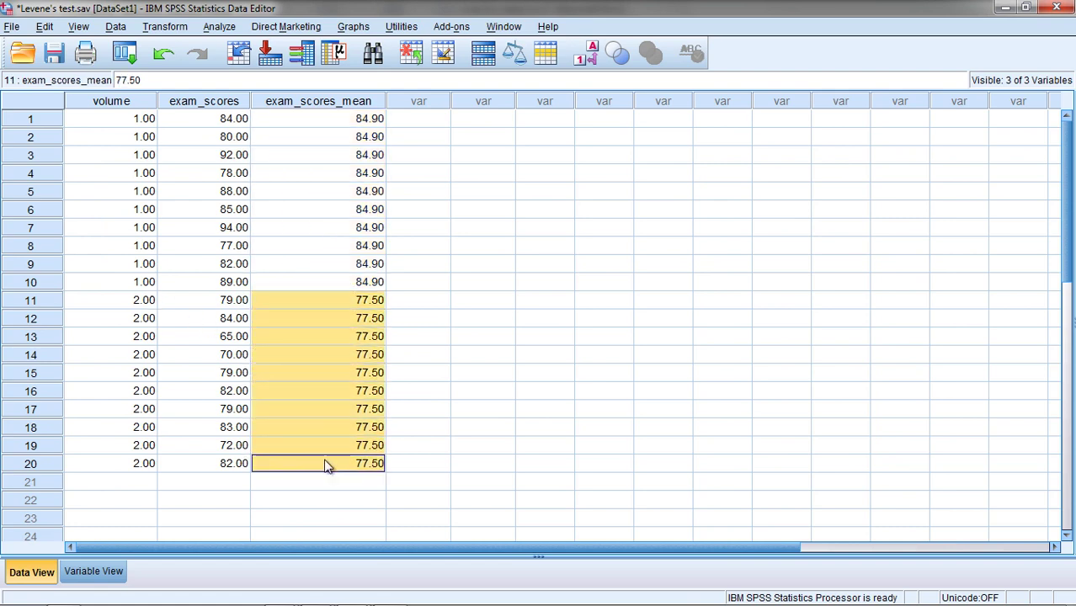
# - Step through the 77.50 exam_scores_mean values for the volume 2 rows
pyautogui.click(371, 307)
pyautogui.click(367, 325)
pyautogui.click(364, 340)
pyautogui.click(367, 357)
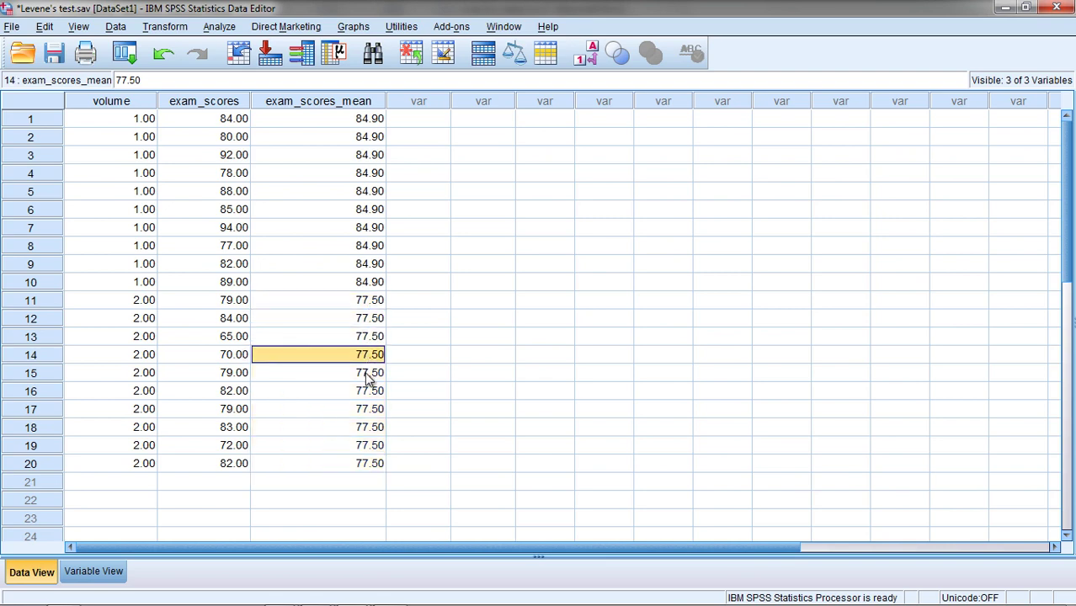
pyautogui.click(368, 375)
pyautogui.click(368, 393)
pyautogui.click(368, 411)
pyautogui.click(363, 427)
pyautogui.click(367, 445)
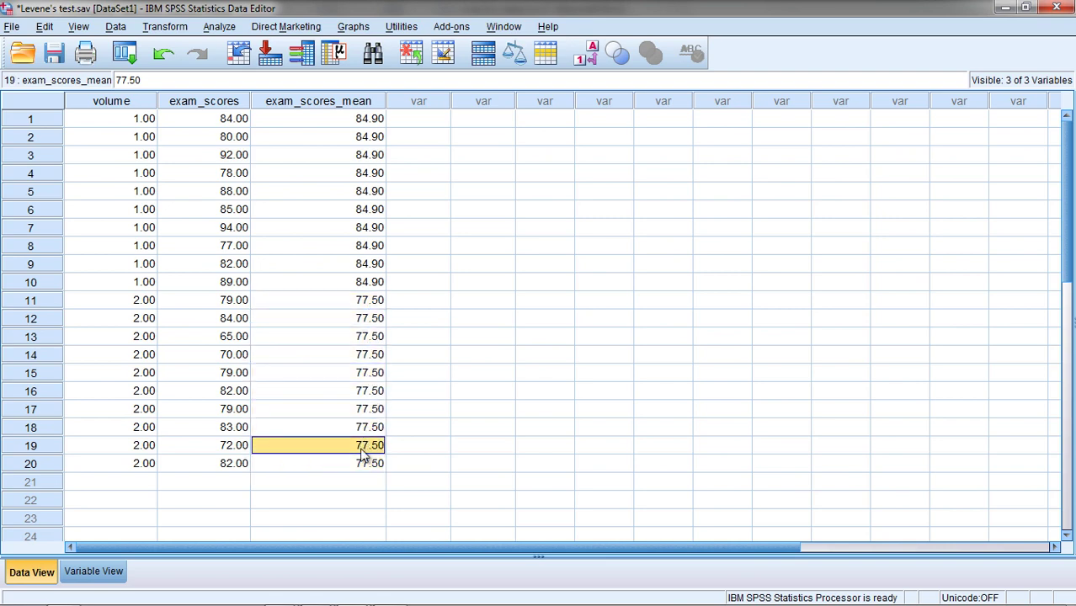
pyautogui.click(368, 464)
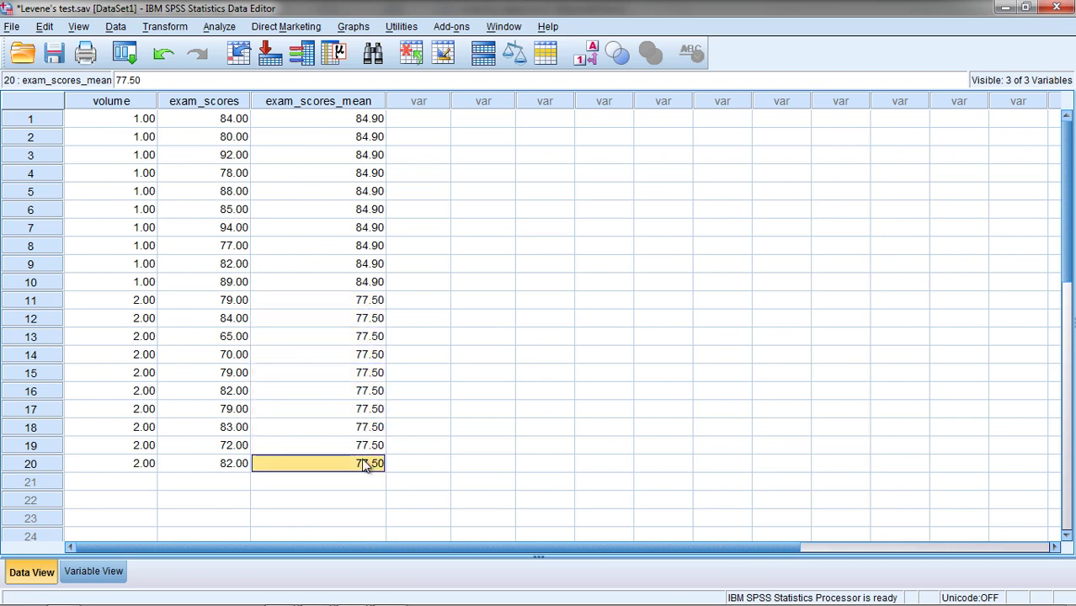
# - Compare row 1's score with its mean, then select the empty column beside the means
pyautogui.click(411, 121)
pyautogui.moveTo(237, 124); pyautogui.dragTo(343, 130)
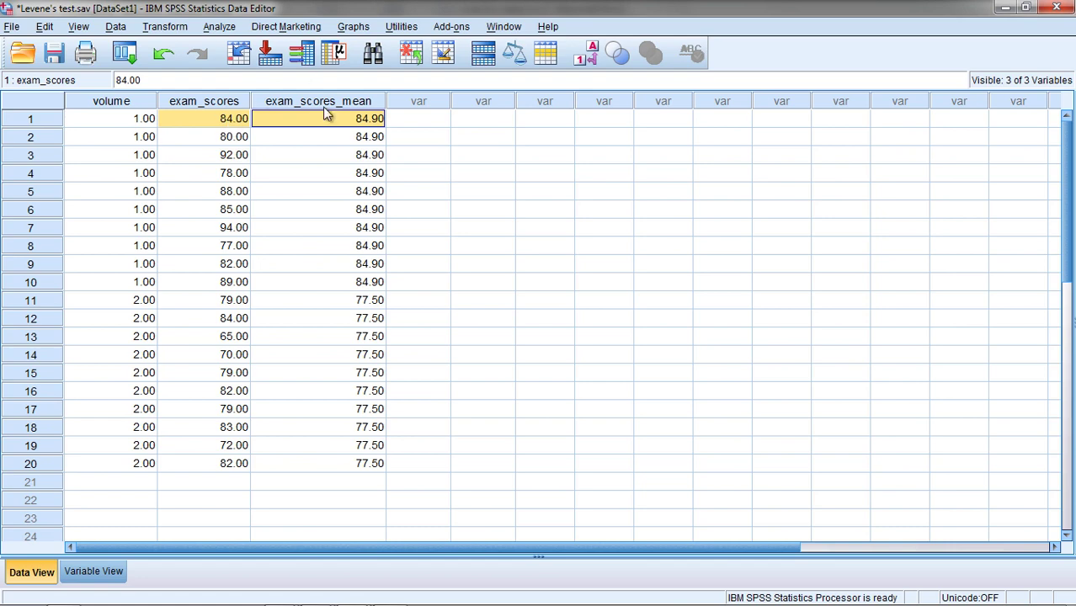
pyautogui.click(412, 98)
pyautogui.click(413, 122)
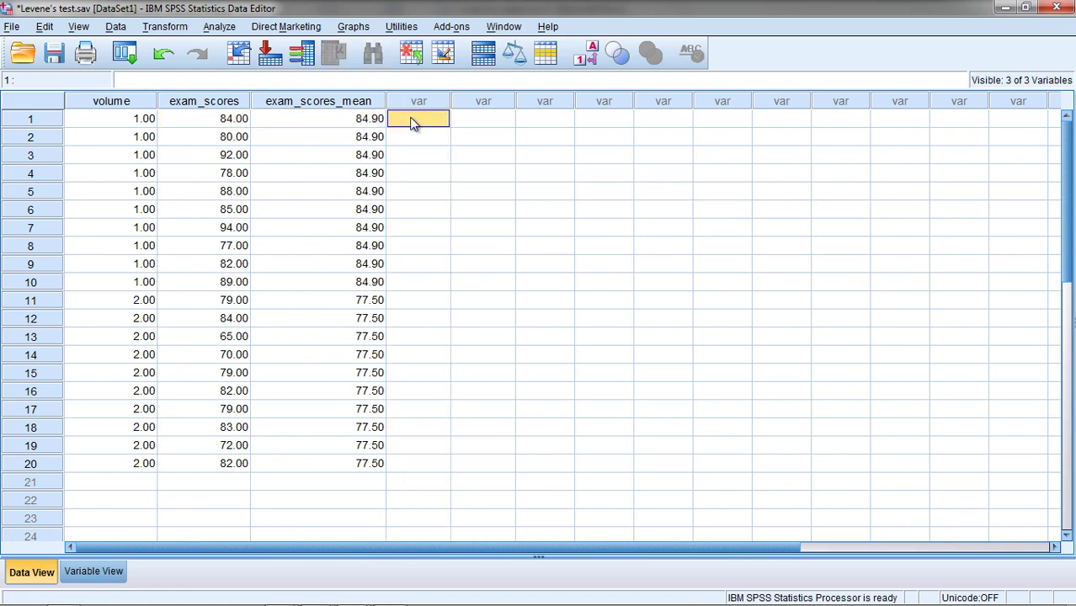
# - Start Compute Variable with Diff as the target variable
pyautogui.click(170, 30)
pyautogui.click(167, 49)
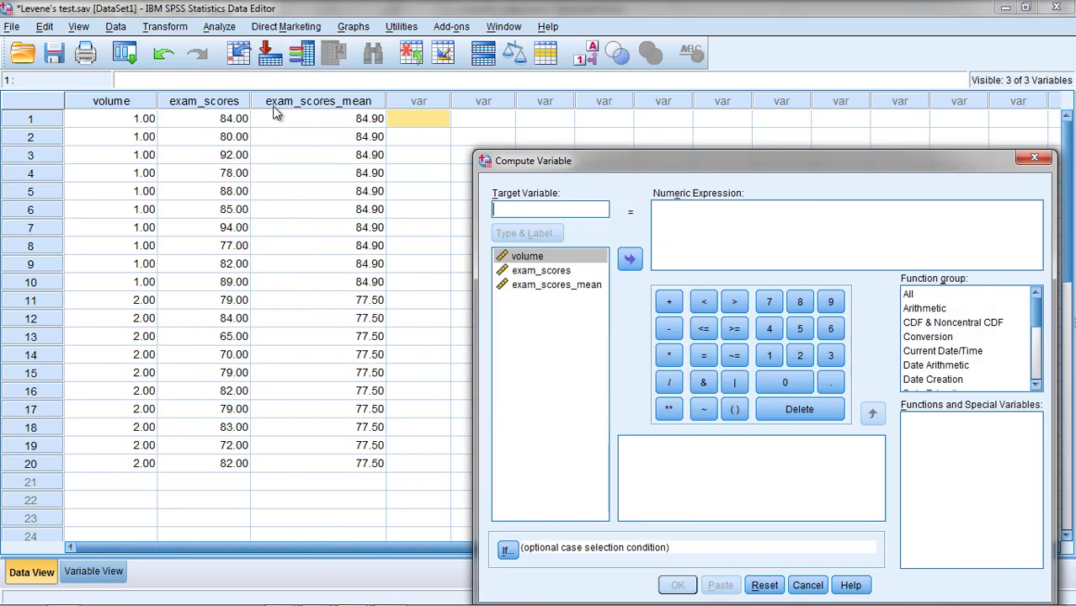
pyautogui.moveTo(524, 158); pyautogui.dragTo(401, 59)
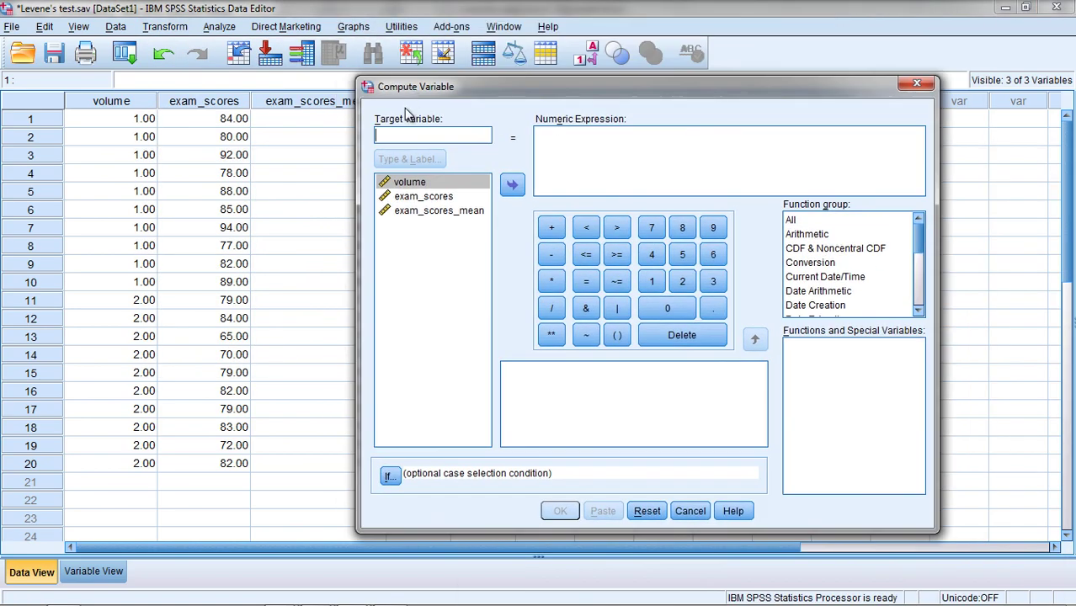
pyautogui.write('D')
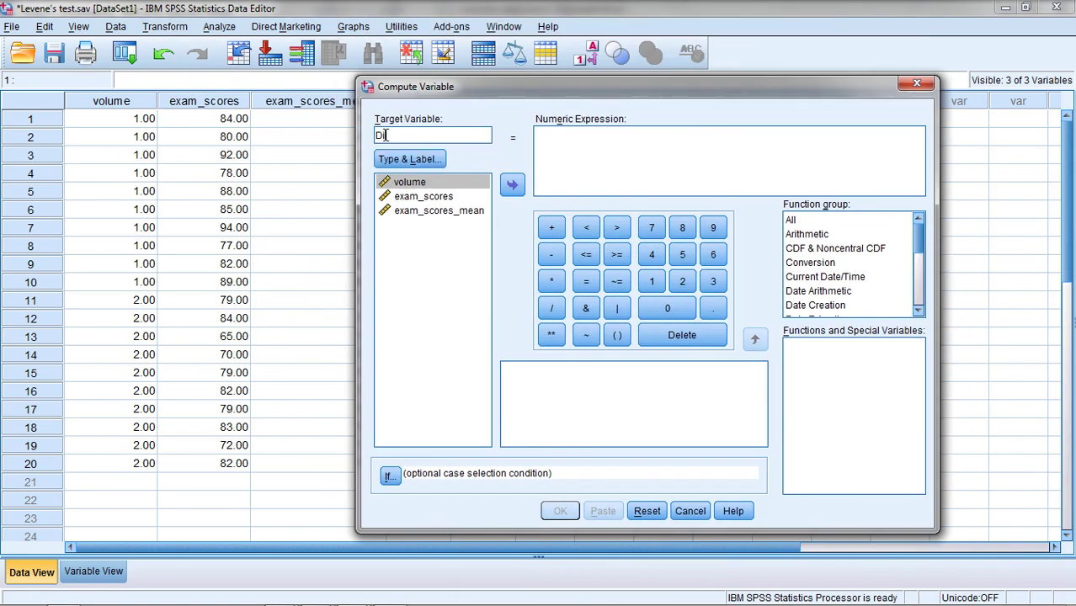
pyautogui.write('iff')
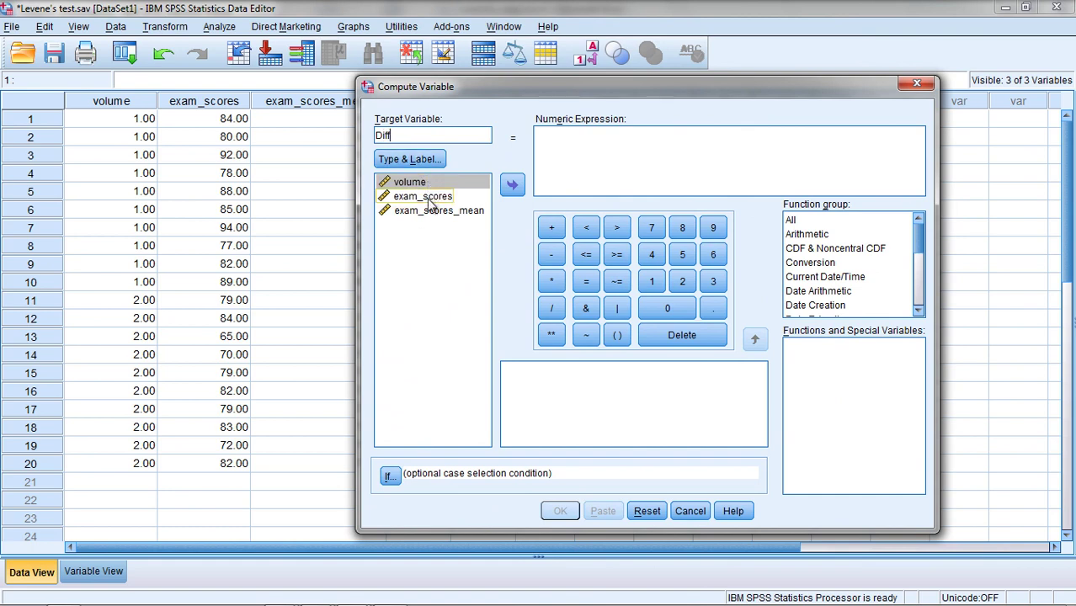
# - Build the numeric expression exam_scores - exam_scores_mean
pyautogui.moveTo(229, 119); pyautogui.dragTo(234, 355)
pyautogui.click(424, 196)
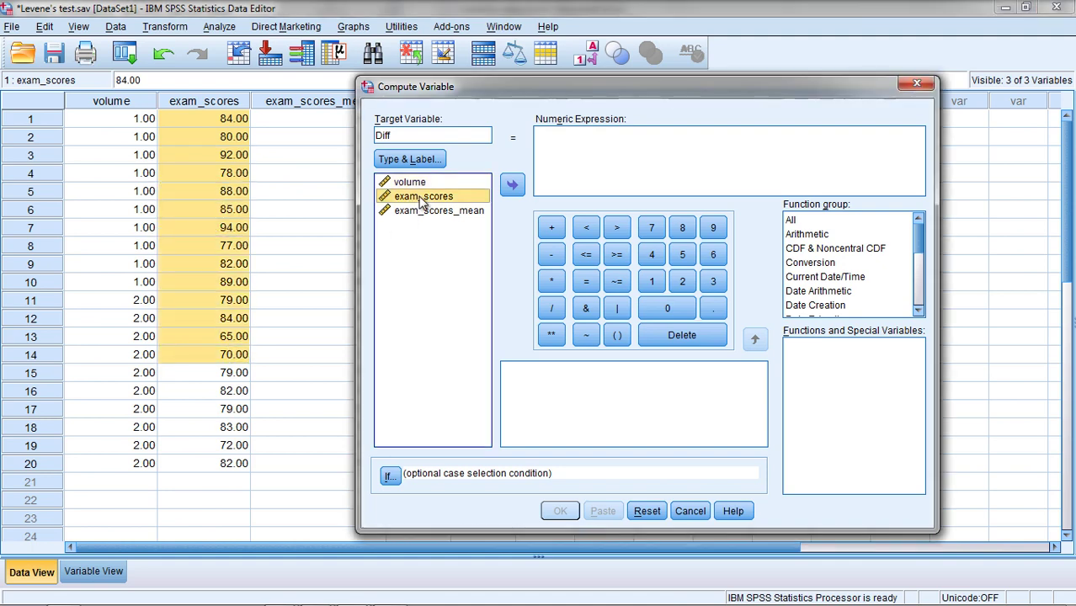
pyautogui.doubleClick(424, 196)
pyautogui.moveTo(537, 136); pyautogui.dragTo(595, 134)
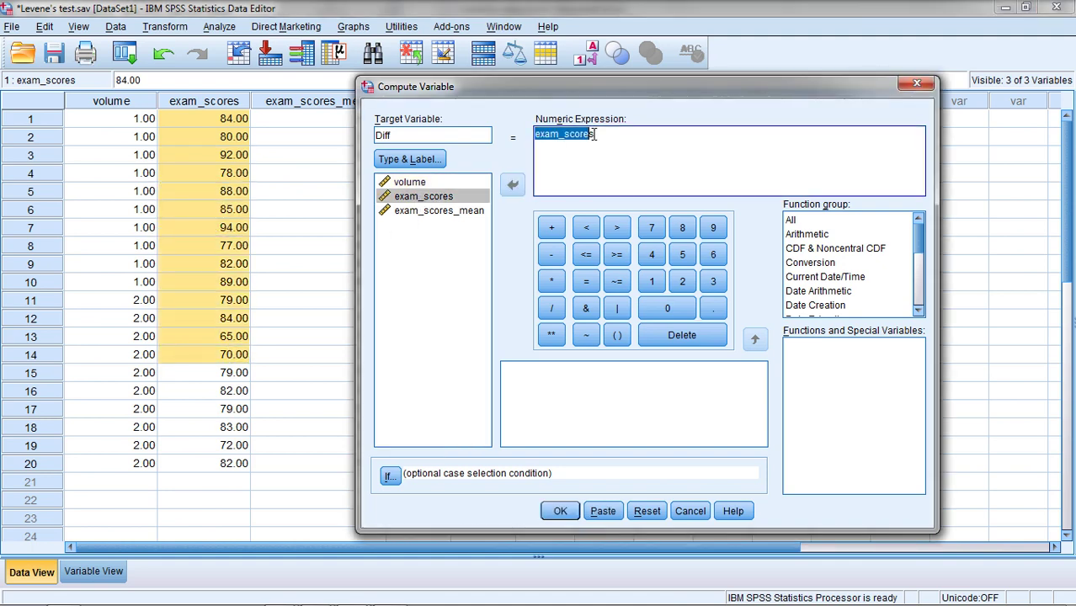
pyautogui.click(601, 134)
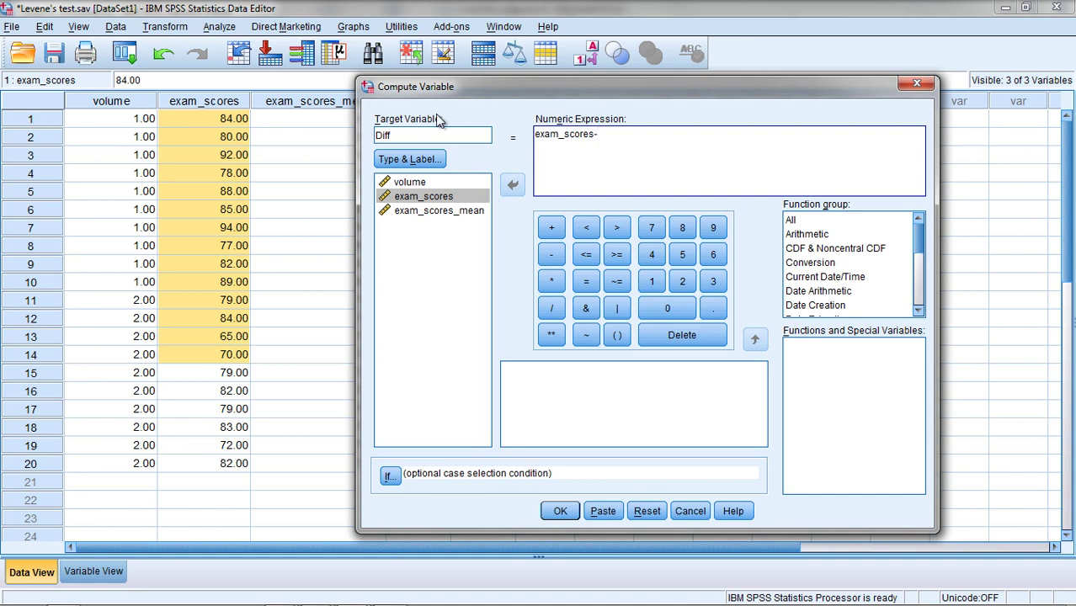
pyautogui.moveTo(451, 91); pyautogui.dragTo(517, 88)
pyautogui.click(349, 104)
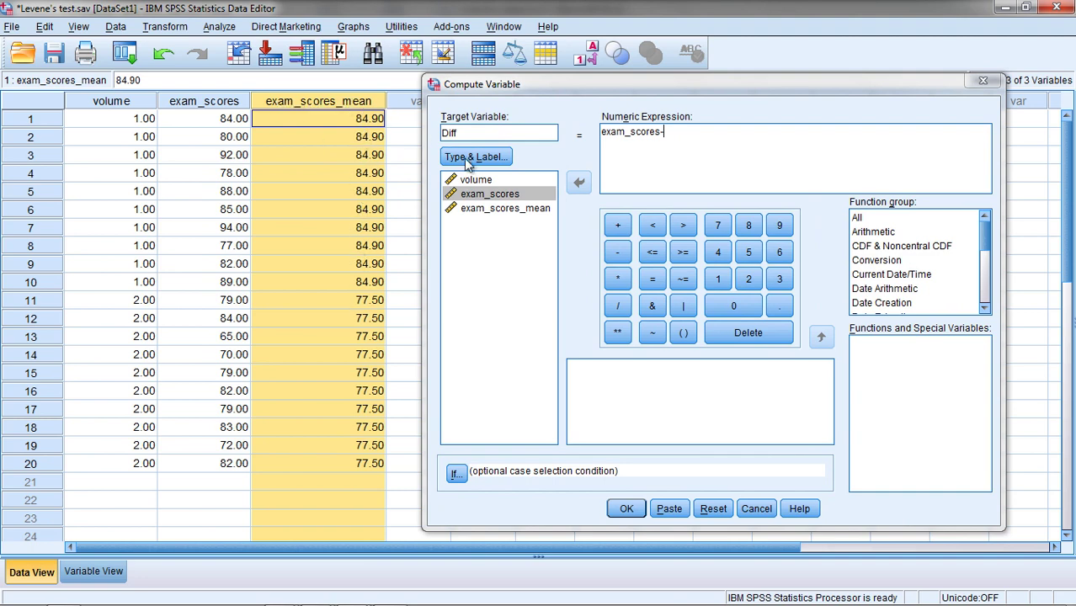
pyautogui.doubleClick(497, 209)
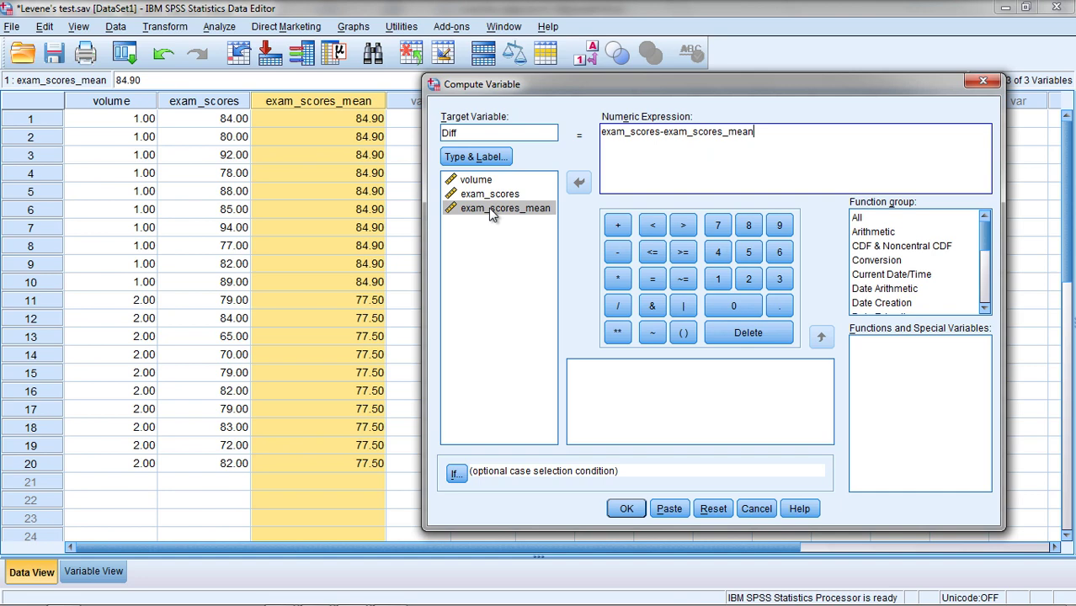
pyautogui.moveTo(611, 132); pyautogui.dragTo(754, 133)
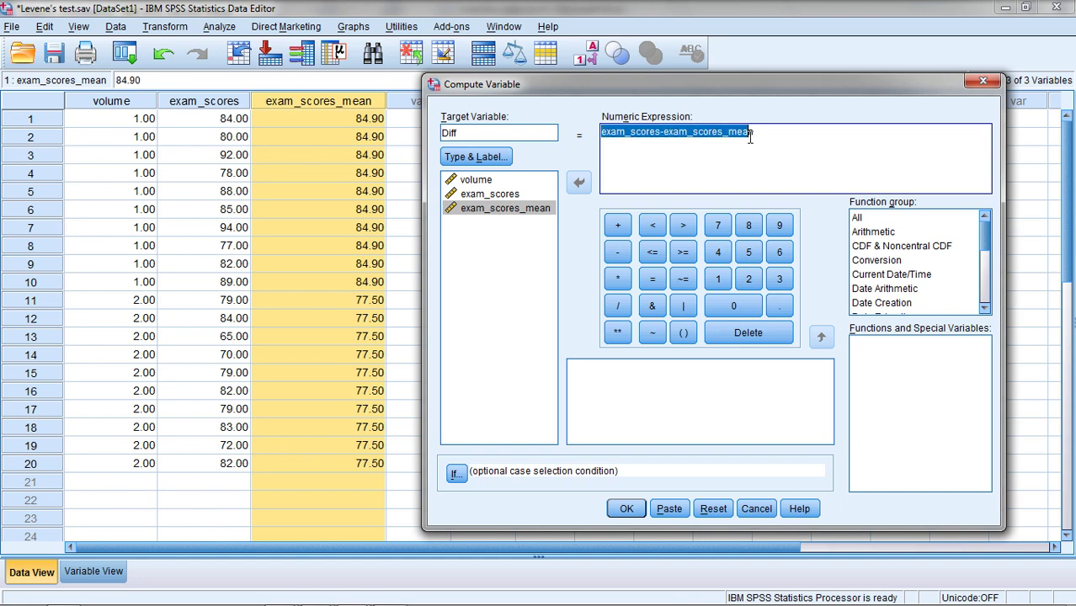
pyautogui.click(662, 134)
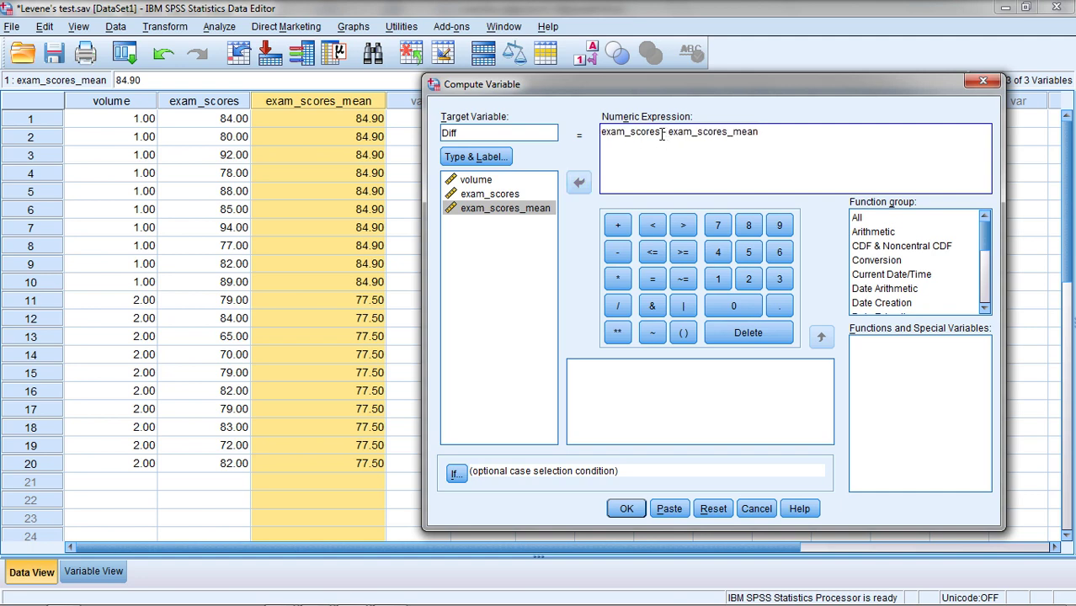
pyautogui.moveTo(662, 134); pyautogui.dragTo(670, 134)
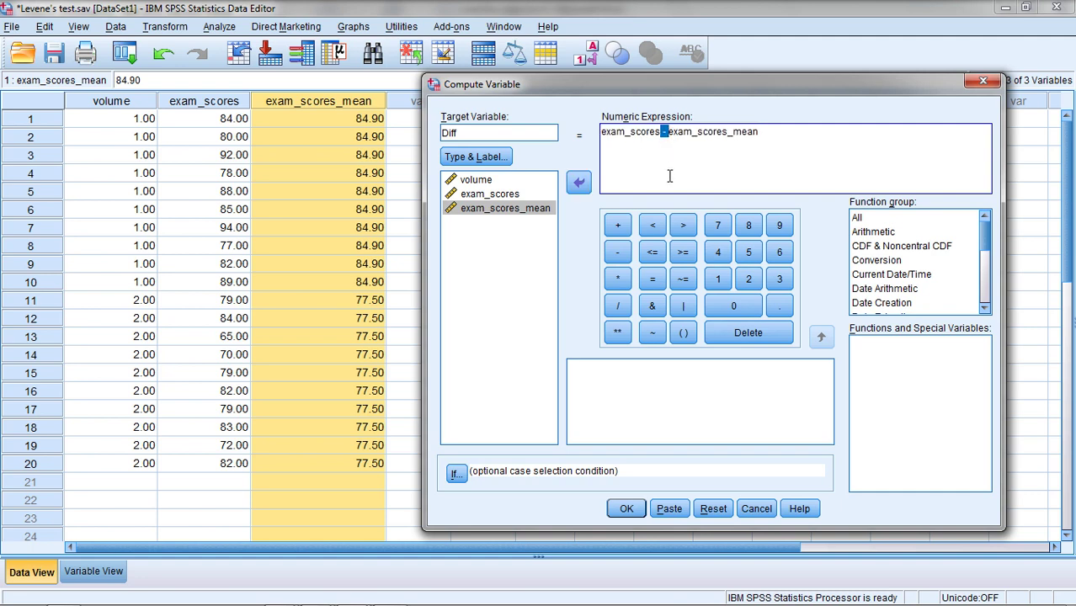
# - Compute Diff and select the new Diff column in the data grid
pyautogui.write('-')
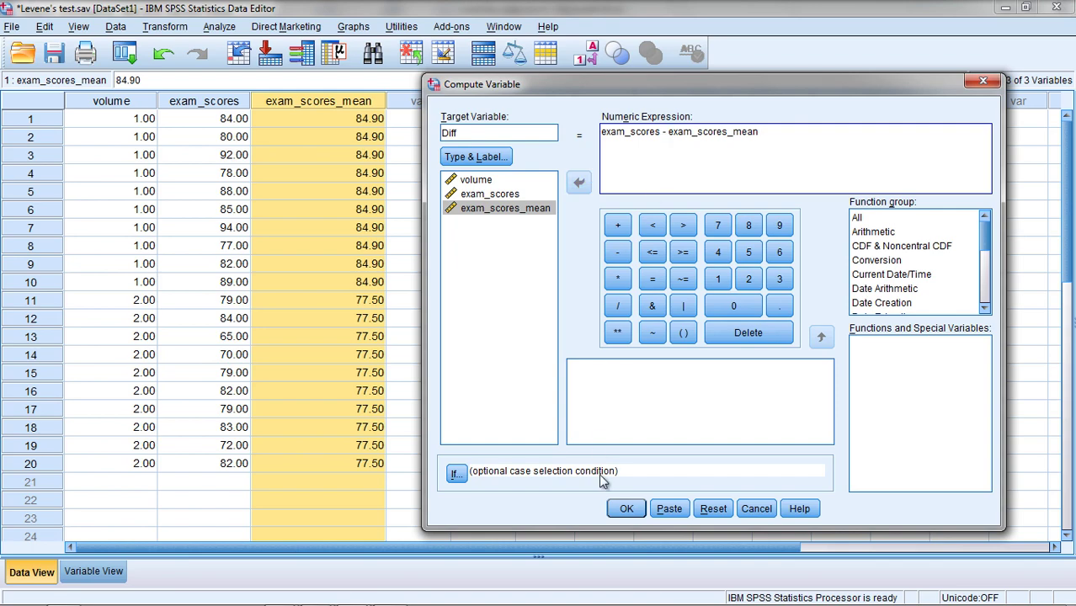
pyautogui.click(627, 509)
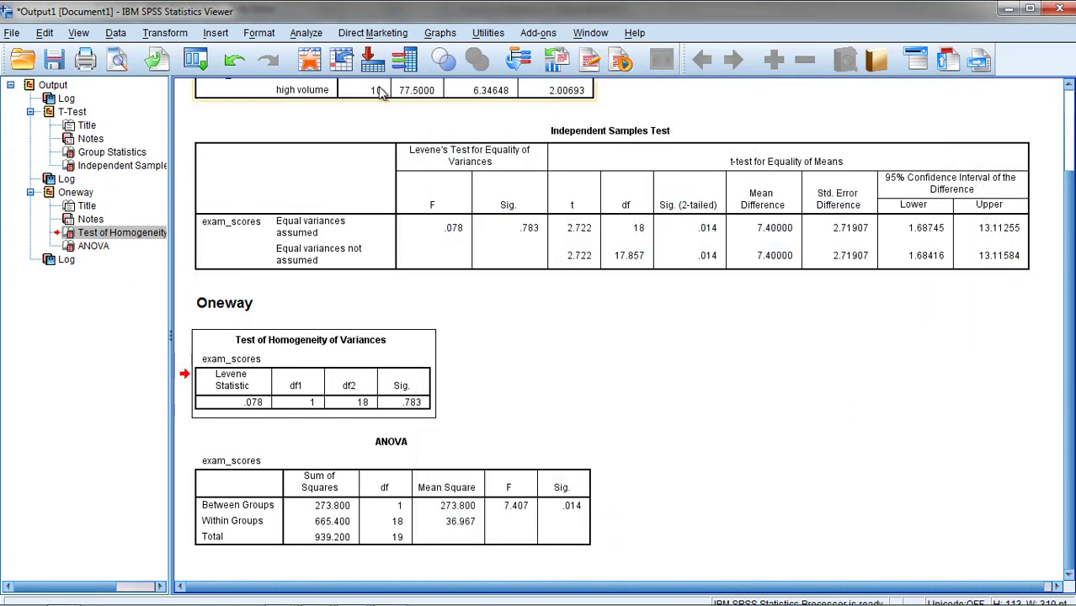
pyautogui.click(310, 59)
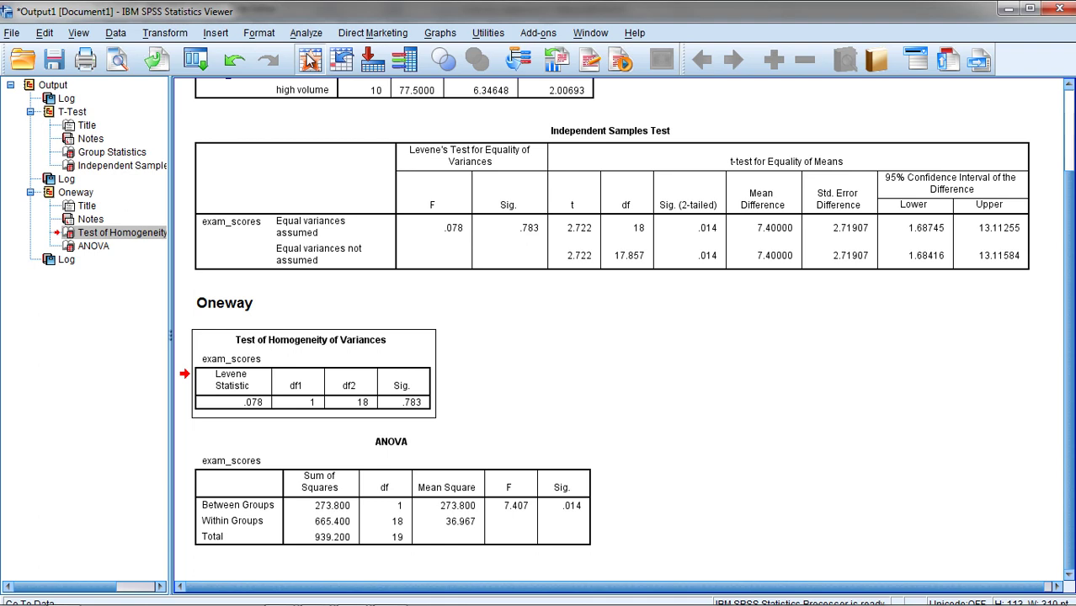
pyautogui.moveTo(427, 122); pyautogui.dragTo(418, 457)
pyautogui.click(421, 101)
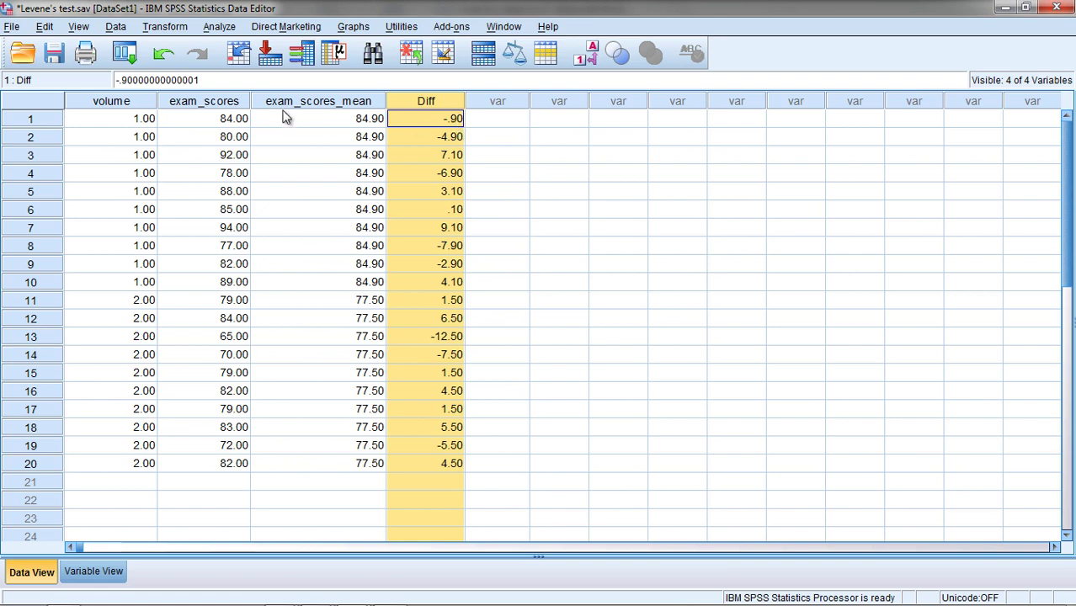
# - Check rows 1 and 2: score, group mean 84.90, and Diff values -.90 and -4.90
pyautogui.click(239, 119)
pyautogui.click(346, 125)
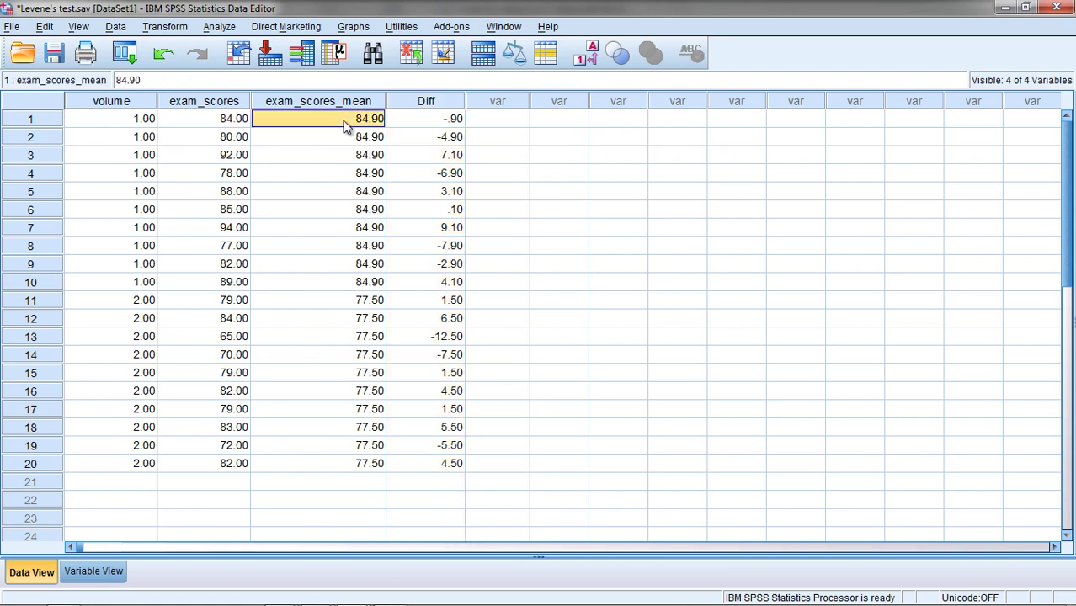
pyautogui.click(457, 122)
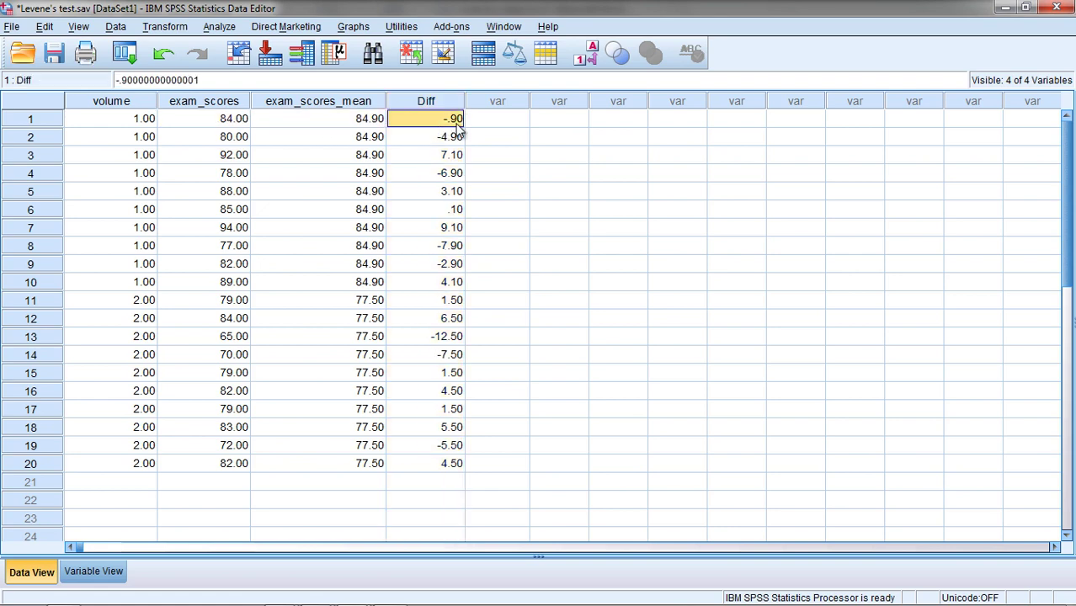
pyautogui.click(246, 138)
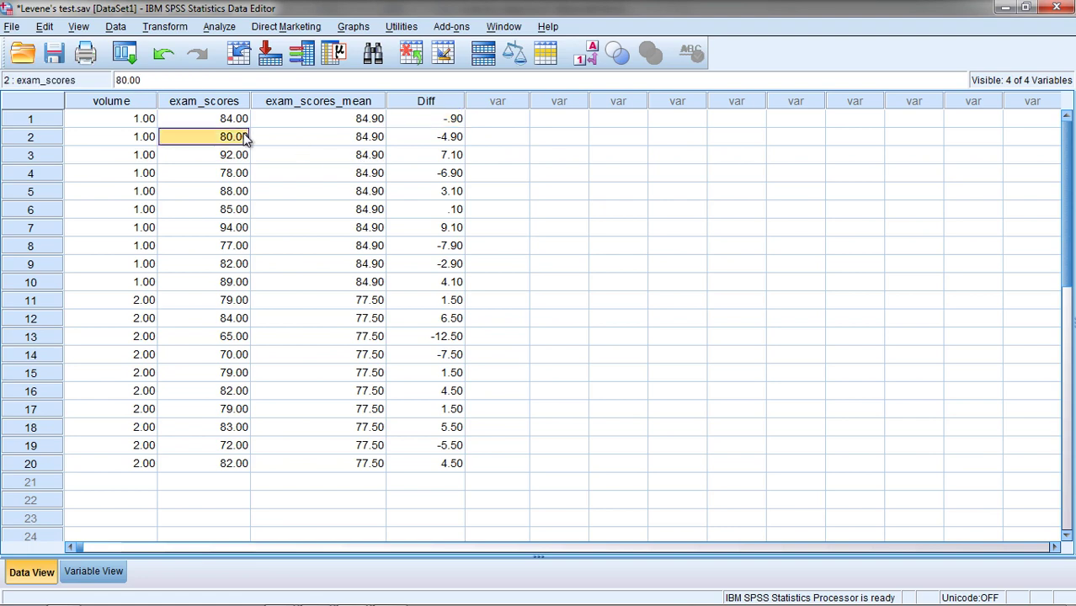
pyautogui.click(317, 140)
pyautogui.click(442, 139)
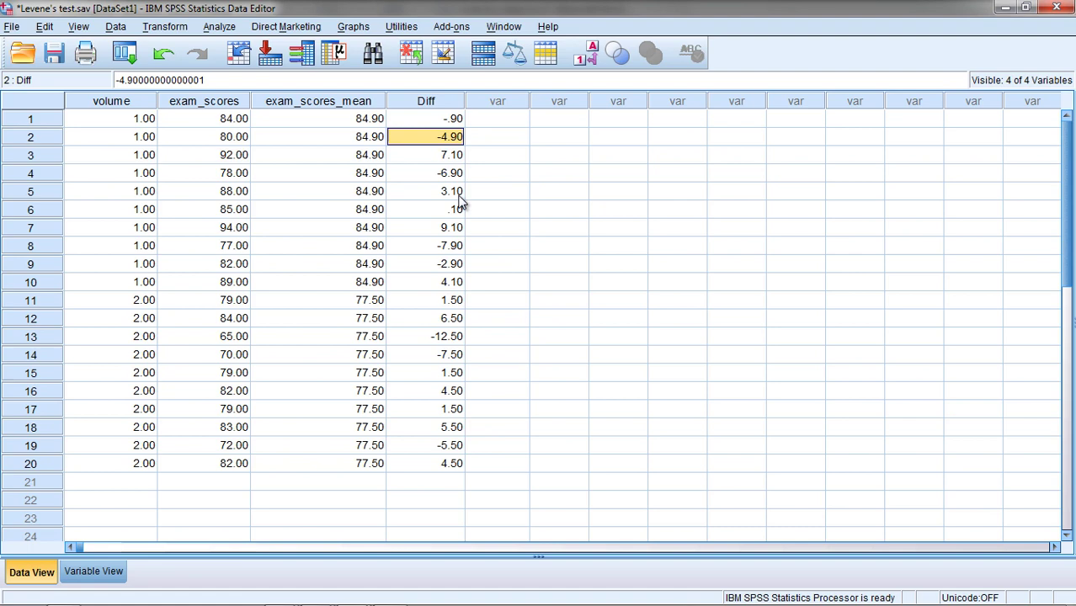
# - Highlight the Diff values, then recheck row 1 (84.00 vs 84.90) and row 2 (80.00, -4.90)
pyautogui.moveTo(455, 118); pyautogui.dragTo(452, 211)
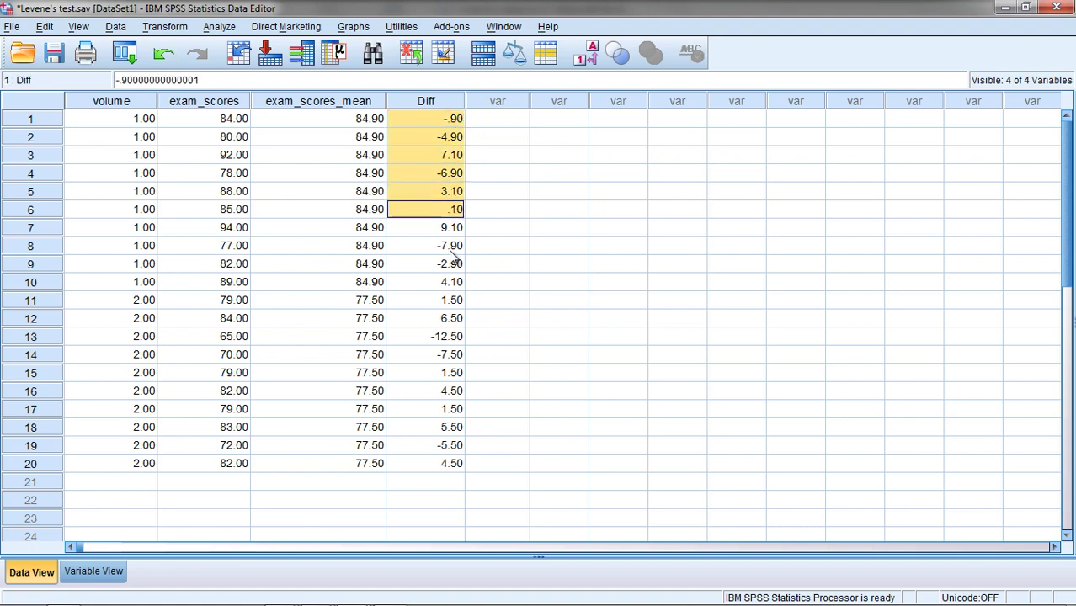
pyautogui.moveTo(451, 257); pyautogui.dragTo(454, 470)
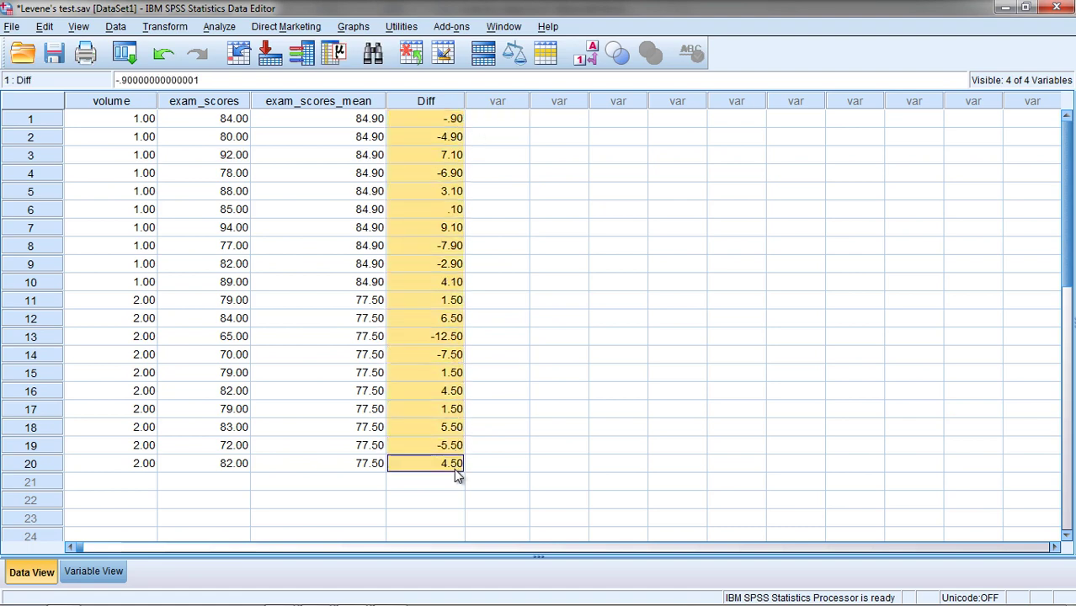
pyautogui.click(474, 465)
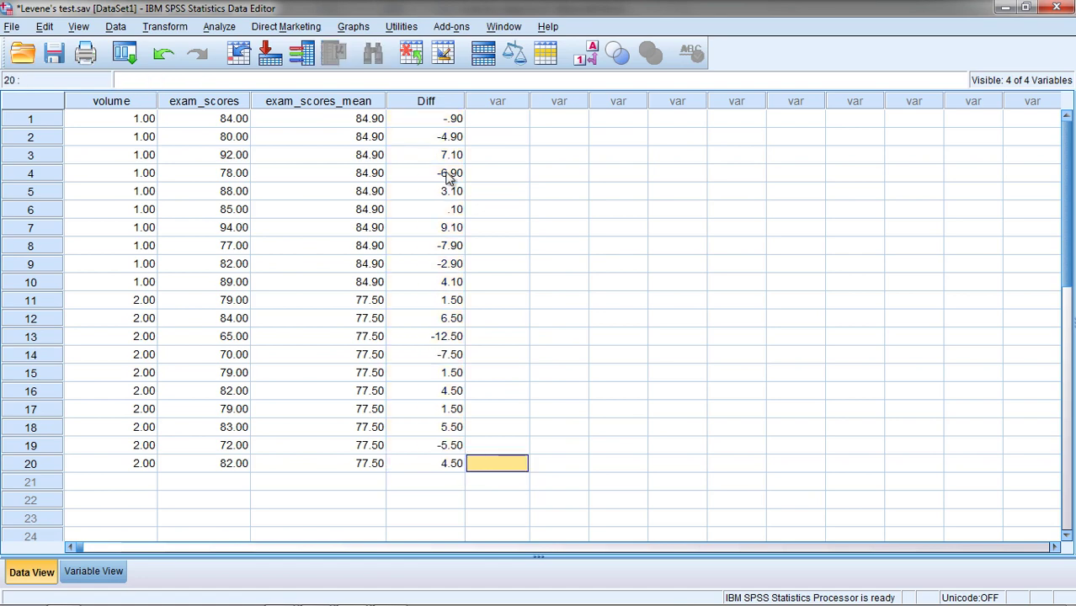
pyautogui.click(455, 122)
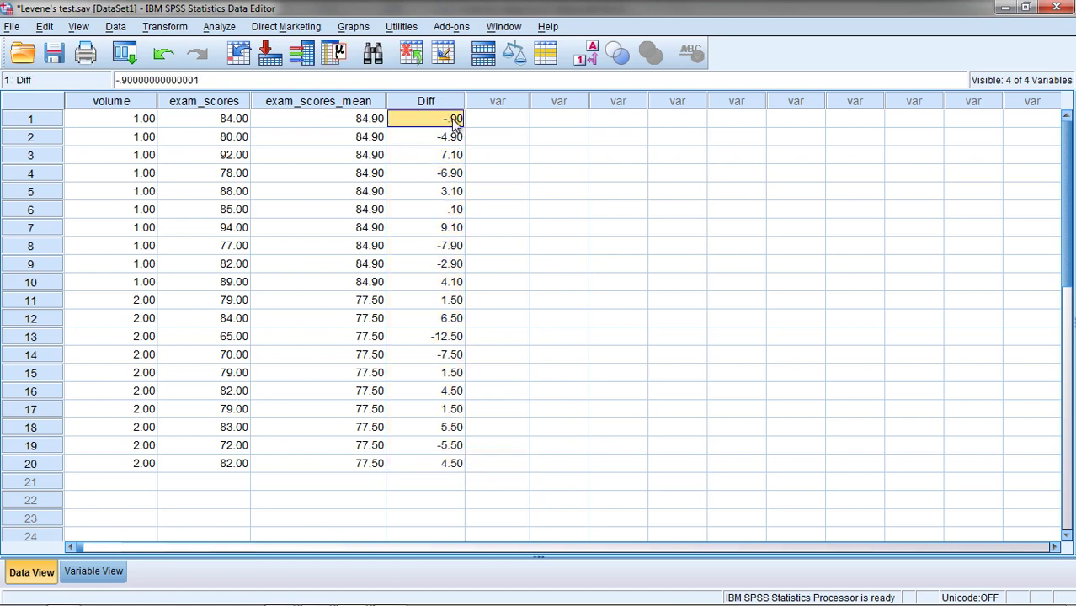
pyautogui.click(240, 126)
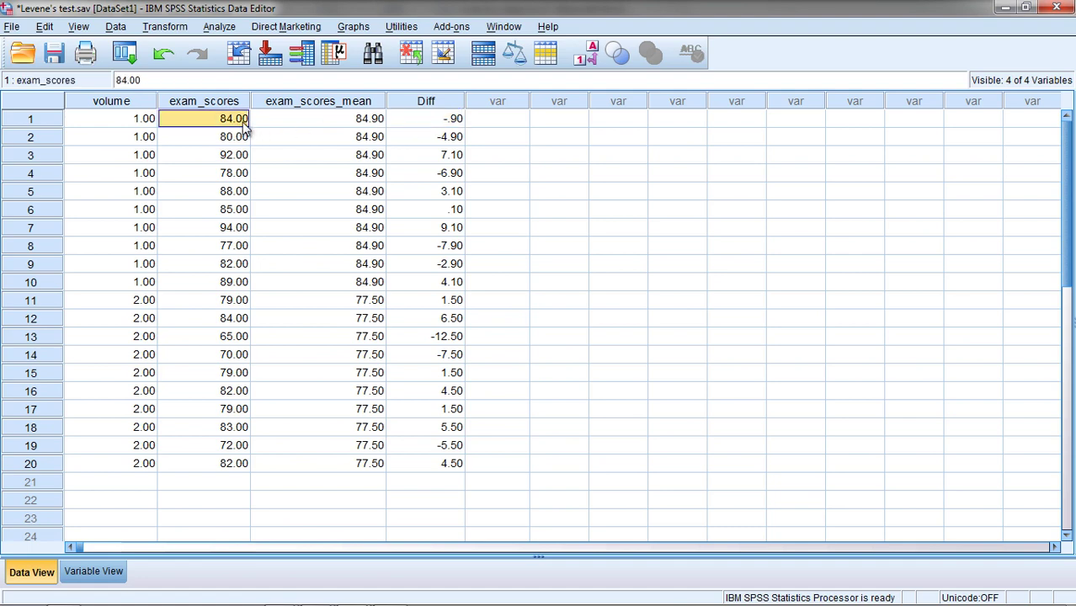
pyautogui.click(326, 128)
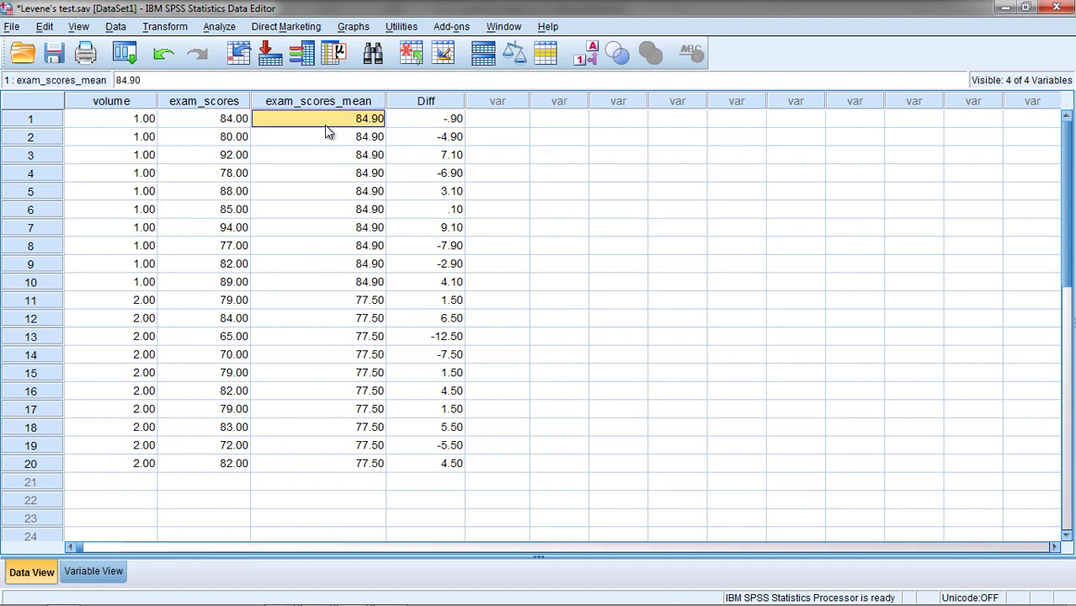
pyautogui.click(226, 144)
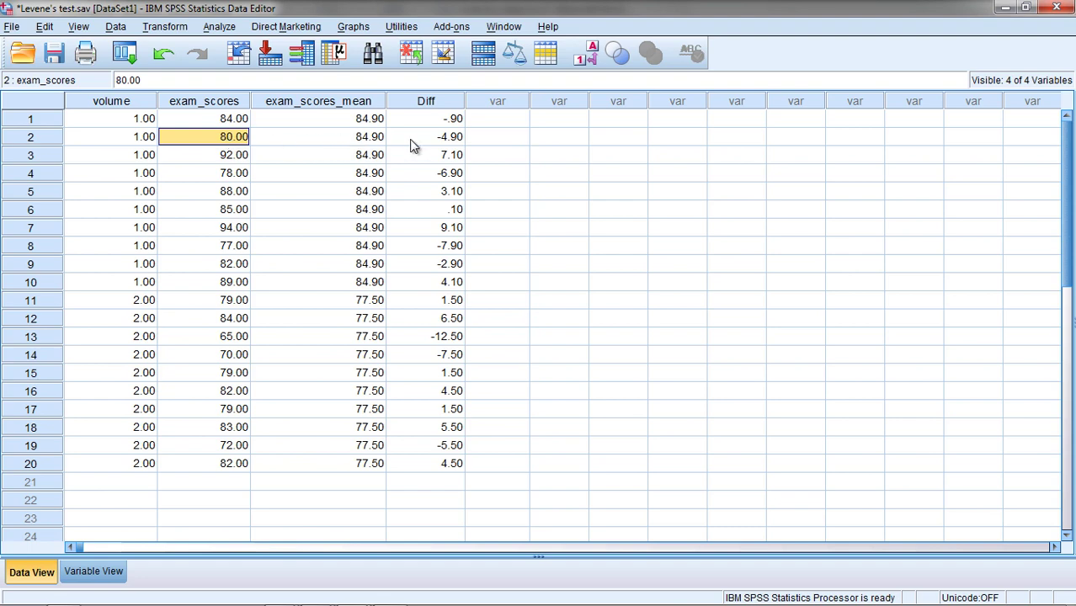
pyautogui.click(440, 140)
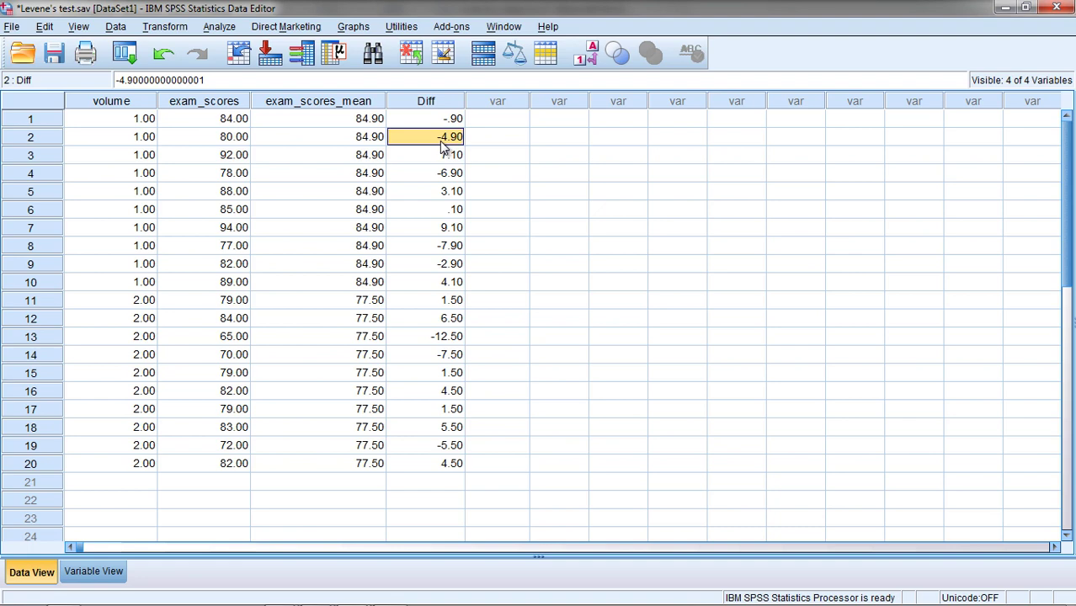
pyautogui.click(228, 136)
pyautogui.click(310, 139)
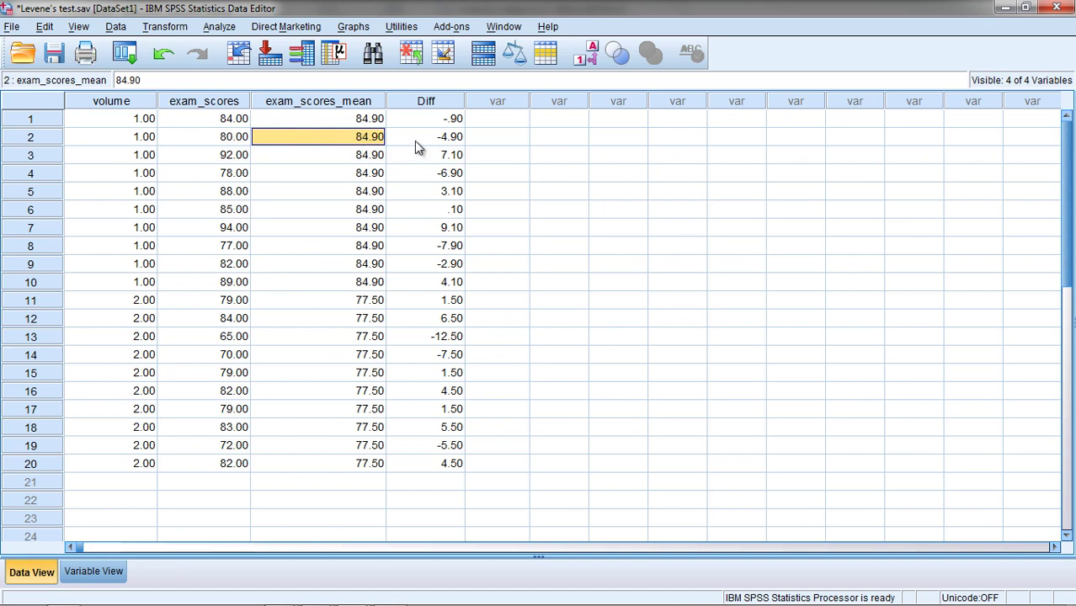
# - Highlight all twenty Diff values down the column to review them
pyautogui.moveTo(436, 125); pyautogui.dragTo(453, 476)
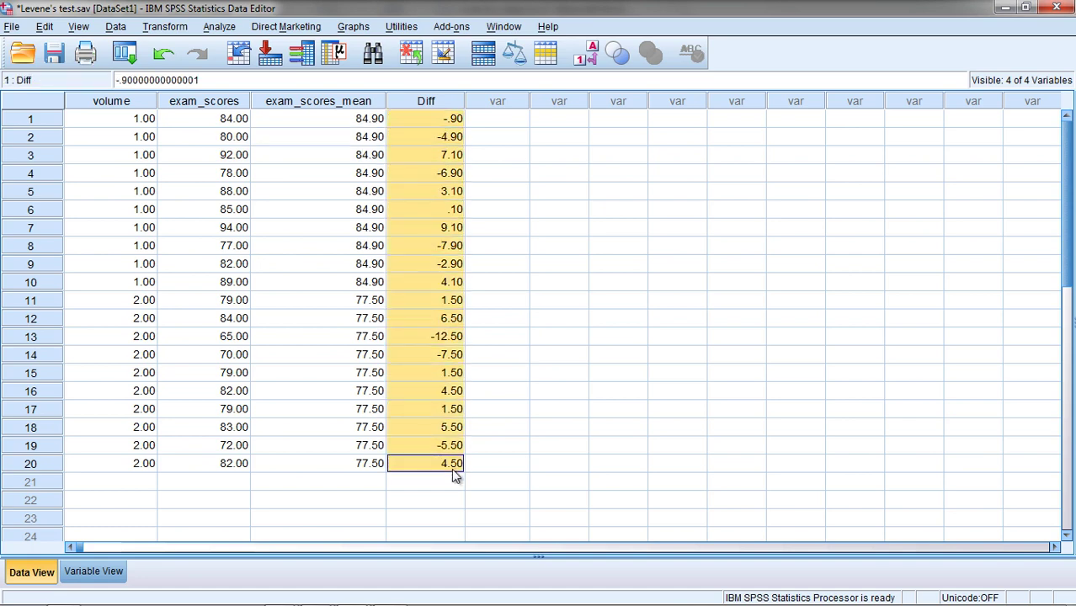
pyautogui.click(500, 316)
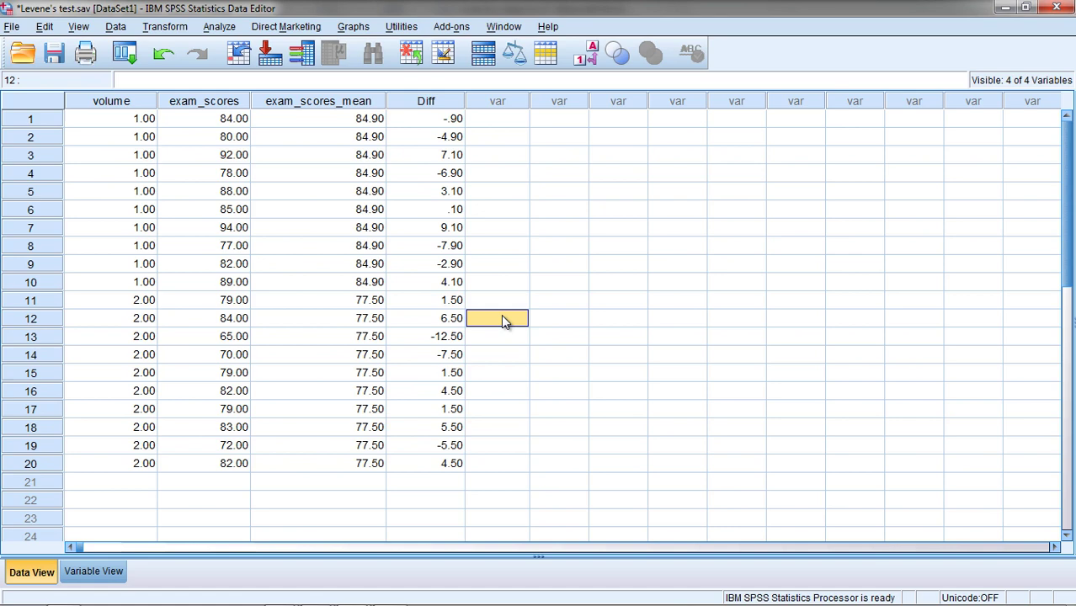
pyautogui.moveTo(451, 119); pyautogui.dragTo(454, 465)
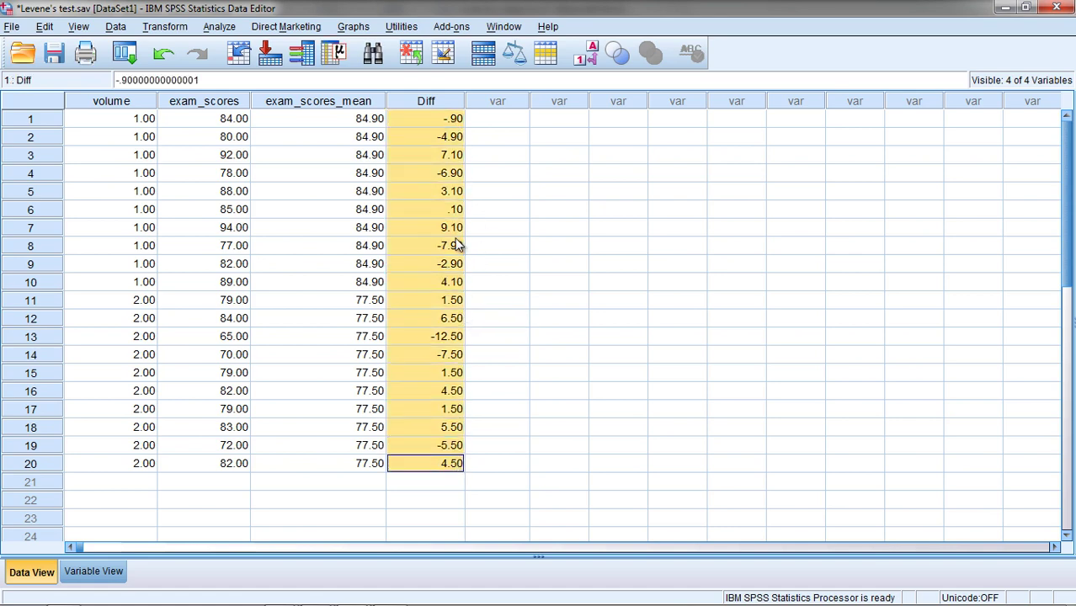
pyautogui.click(482, 174)
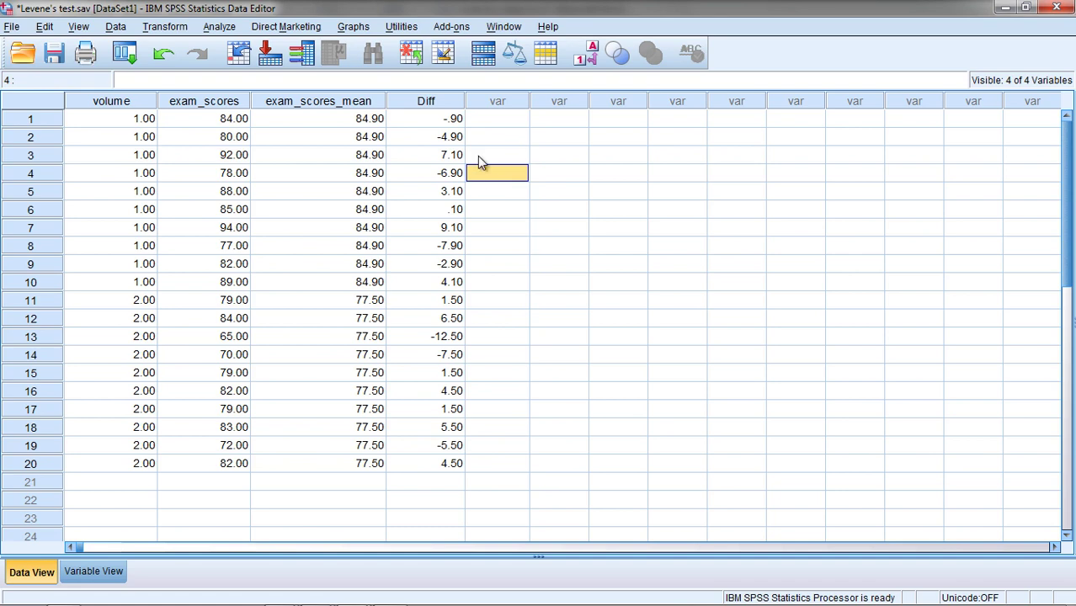
pyautogui.moveTo(452, 119); pyautogui.dragTo(449, 468)
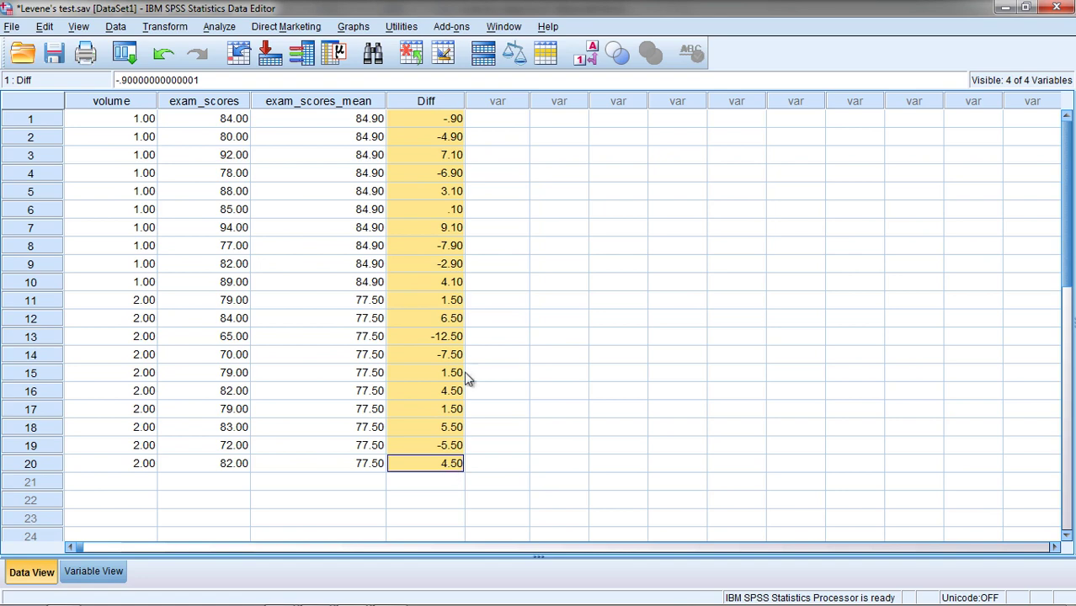
pyautogui.click(456, 120)
pyautogui.moveTo(456, 120); pyautogui.dragTo(459, 465)
pyautogui.click(502, 123)
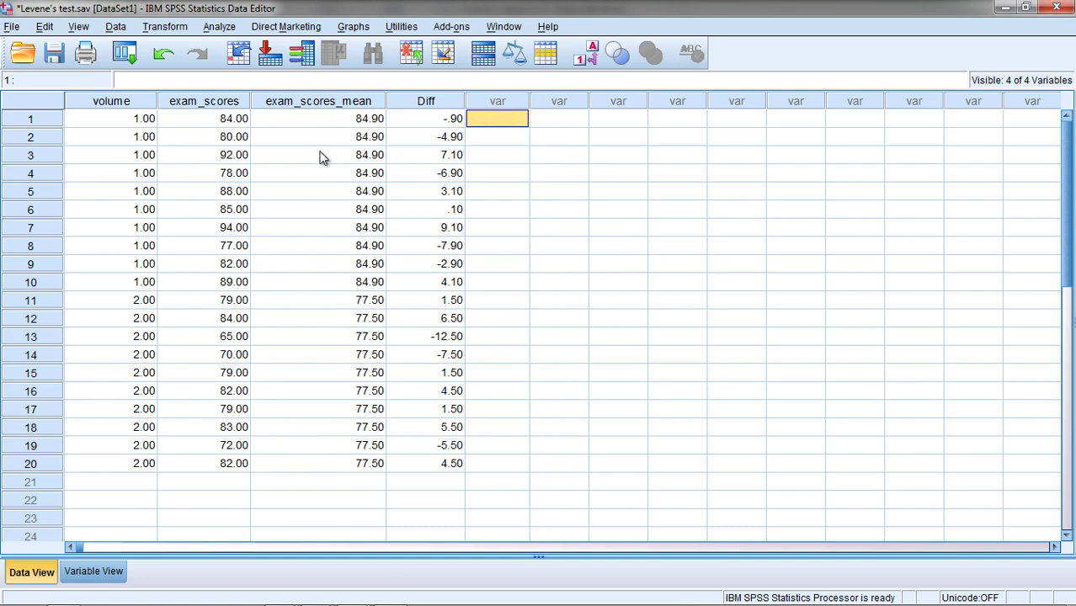
# - Reopen Compute Variable, reset the old Diff formula, and name the target Abs_Diff
pyautogui.click(165, 27)
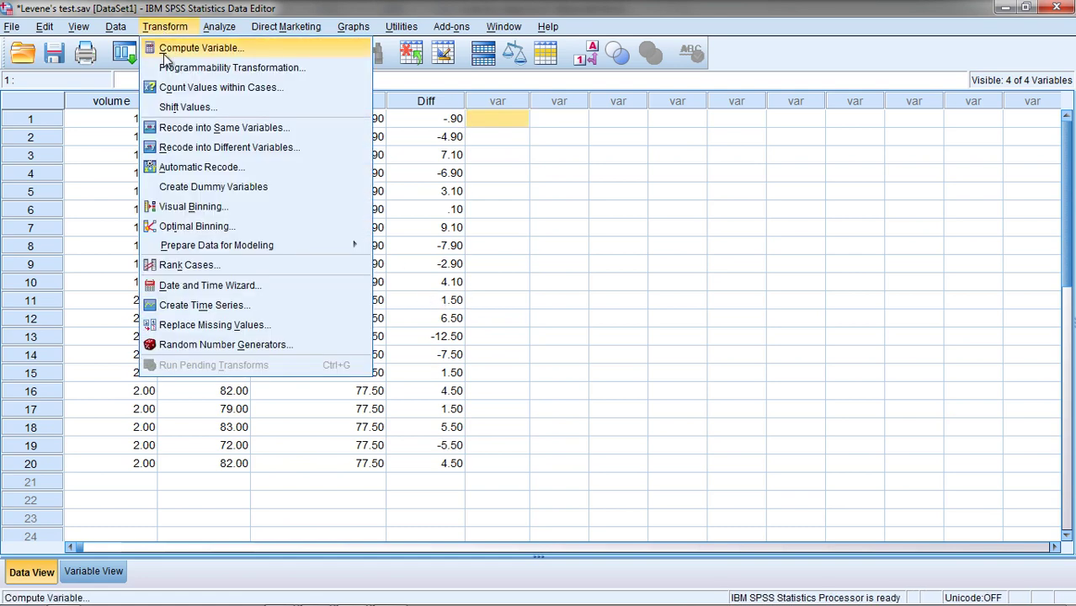
pyautogui.click(194, 48)
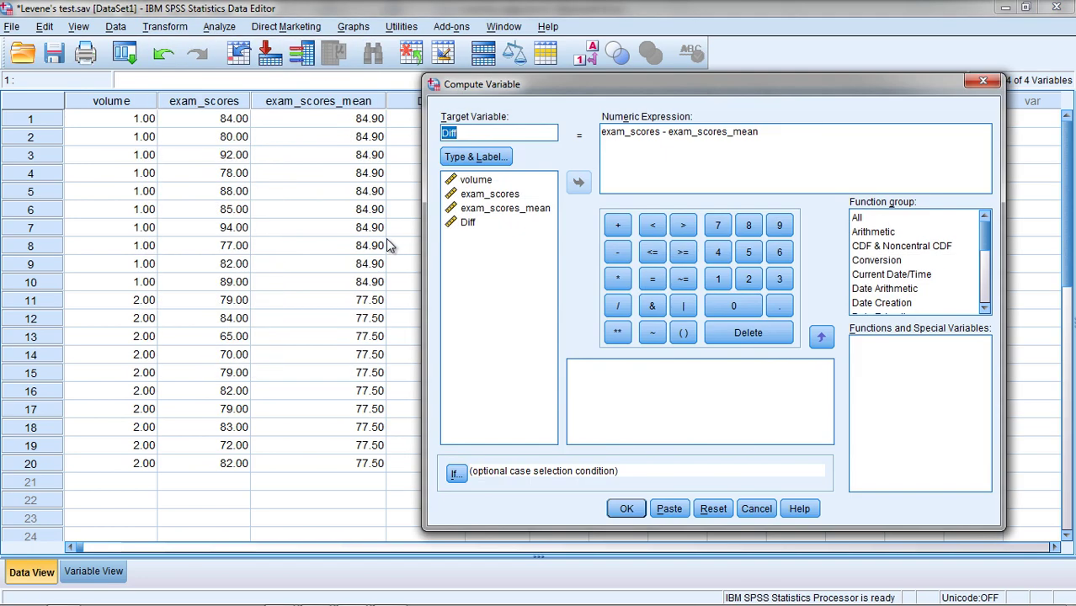
pyautogui.click(712, 508)
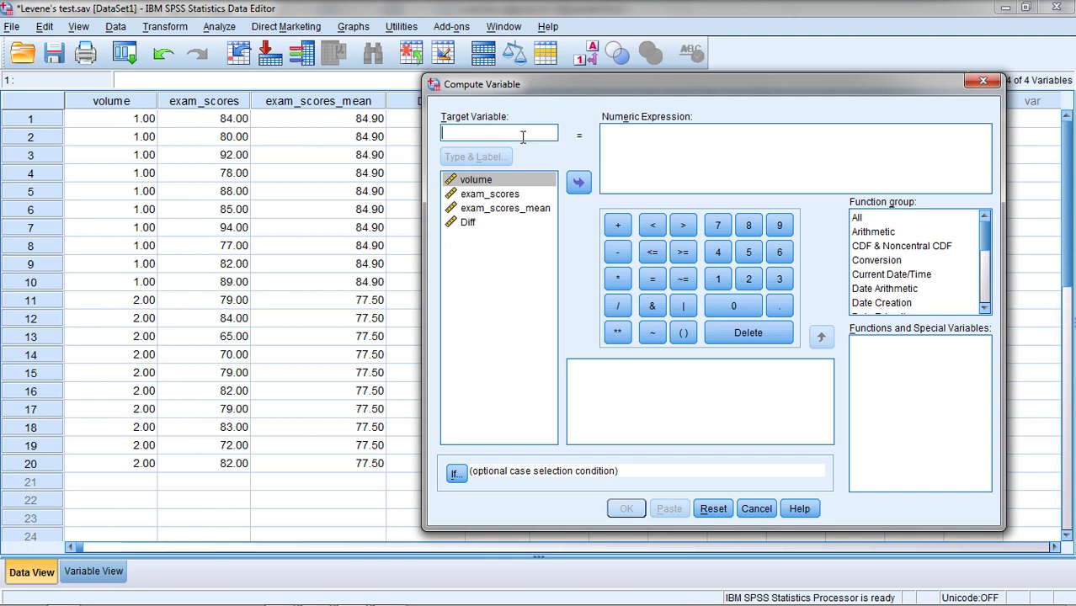
pyautogui.write('Abs_Diff')
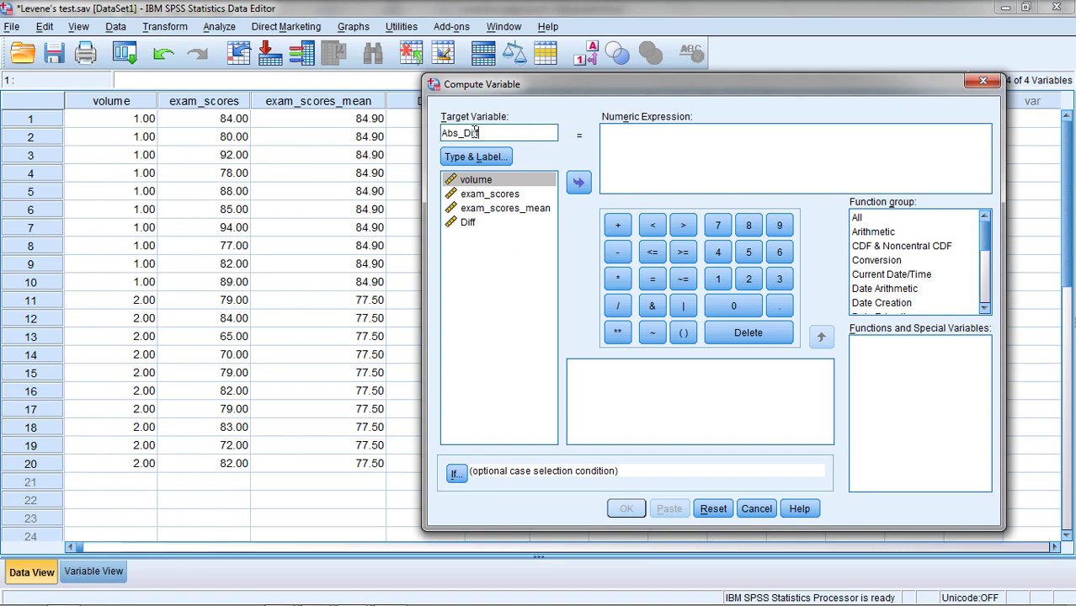
pyautogui.moveTo(544, 95); pyautogui.dragTo(470, 87)
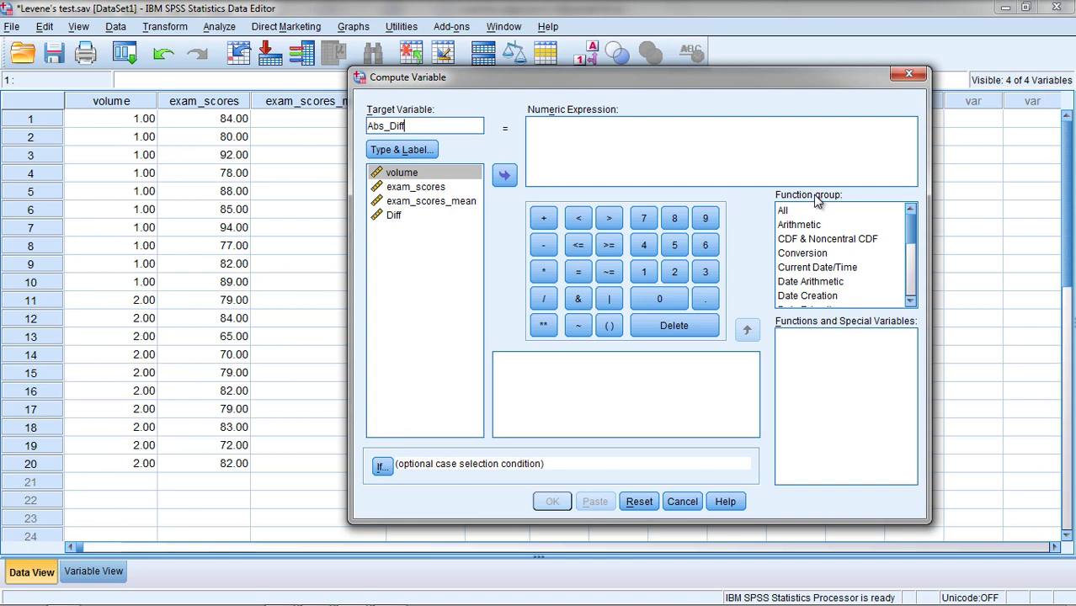
# - Build the expression ABS(Diff) from the Arithmetic functions and compute Abs_Diff
pyautogui.click(802, 226)
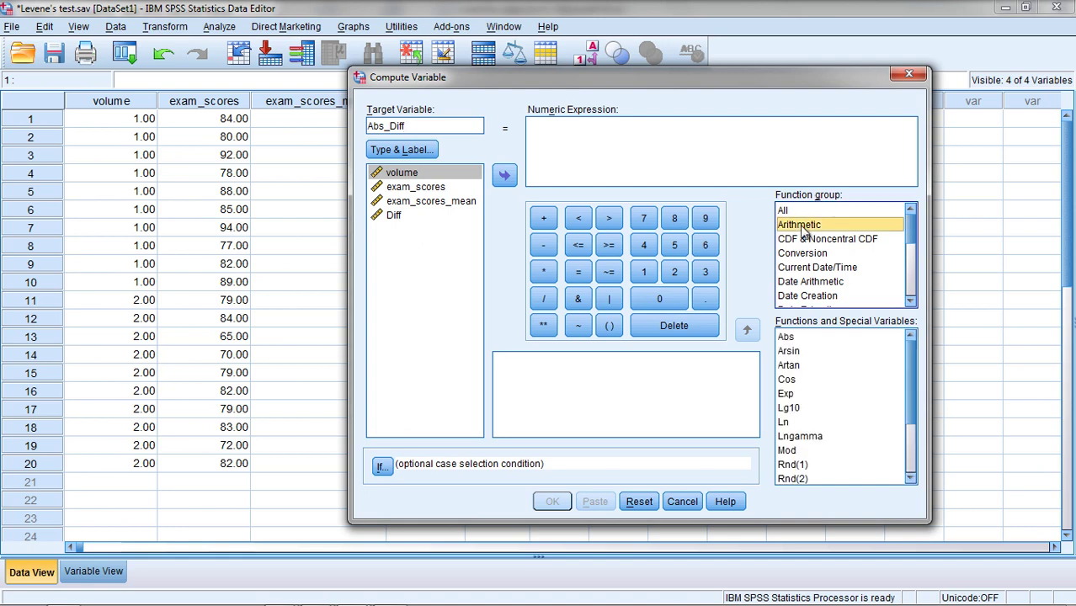
pyautogui.doubleClick(786, 337)
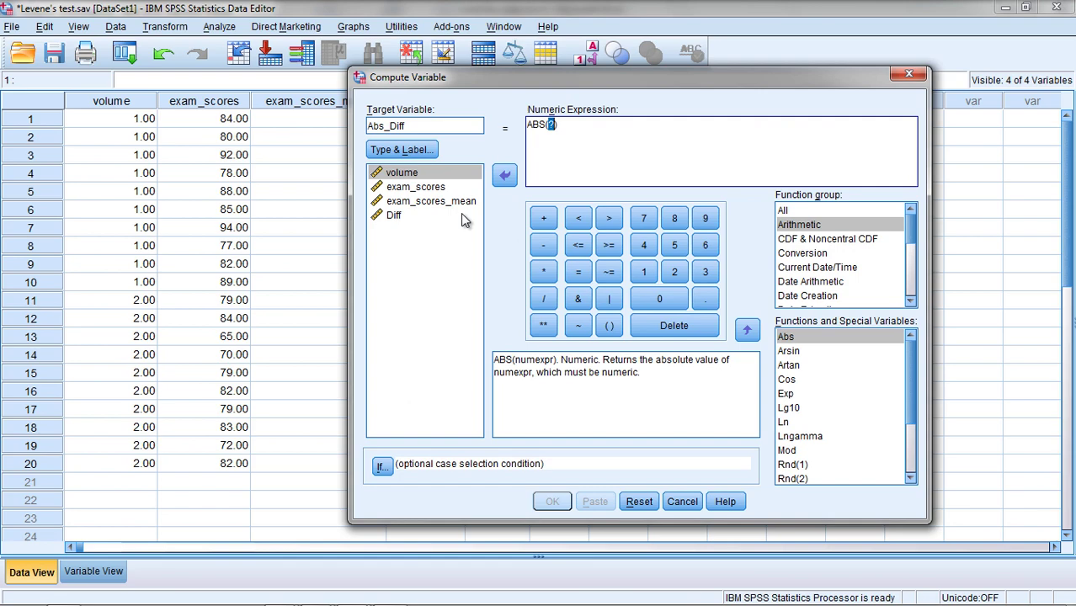
pyautogui.moveTo(472, 80); pyautogui.dragTo(630, 80)
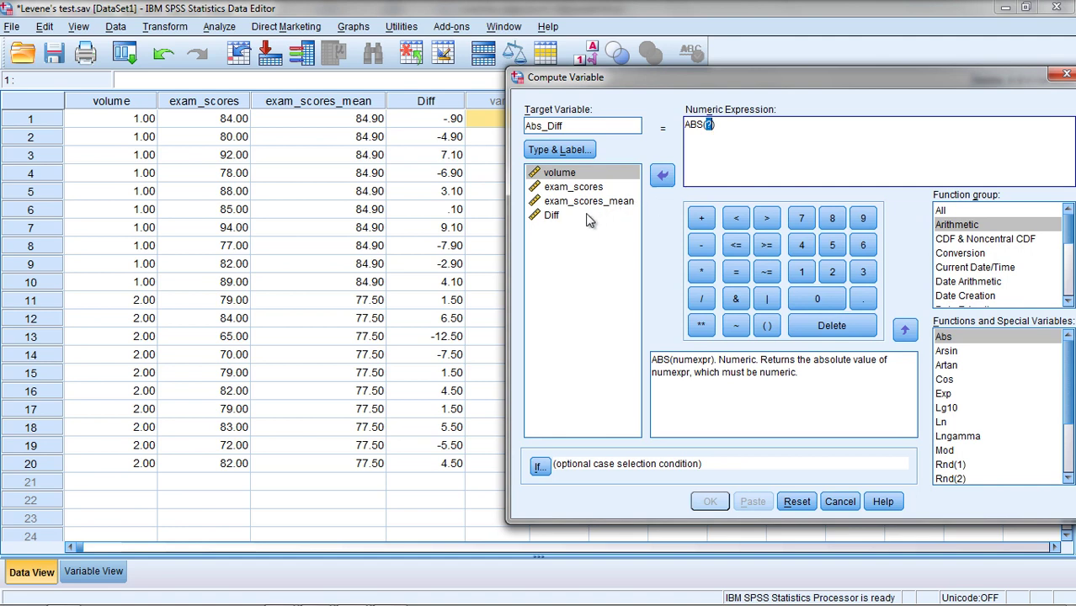
pyautogui.click(552, 218)
pyautogui.doubleClick(552, 217)
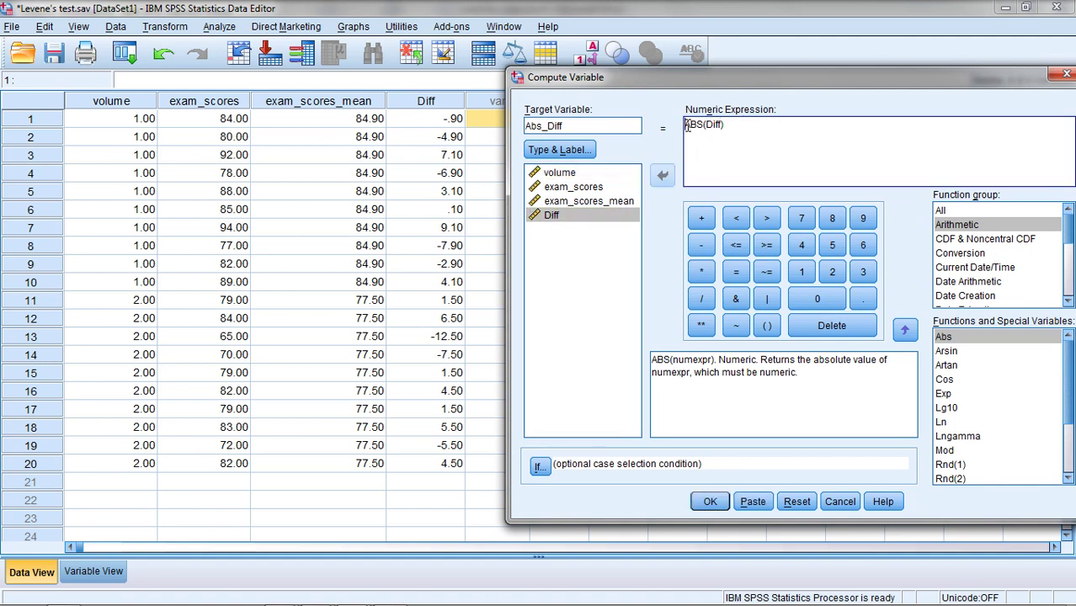
pyautogui.moveTo(687, 124); pyautogui.dragTo(714, 125)
pyautogui.doubleClick(714, 124)
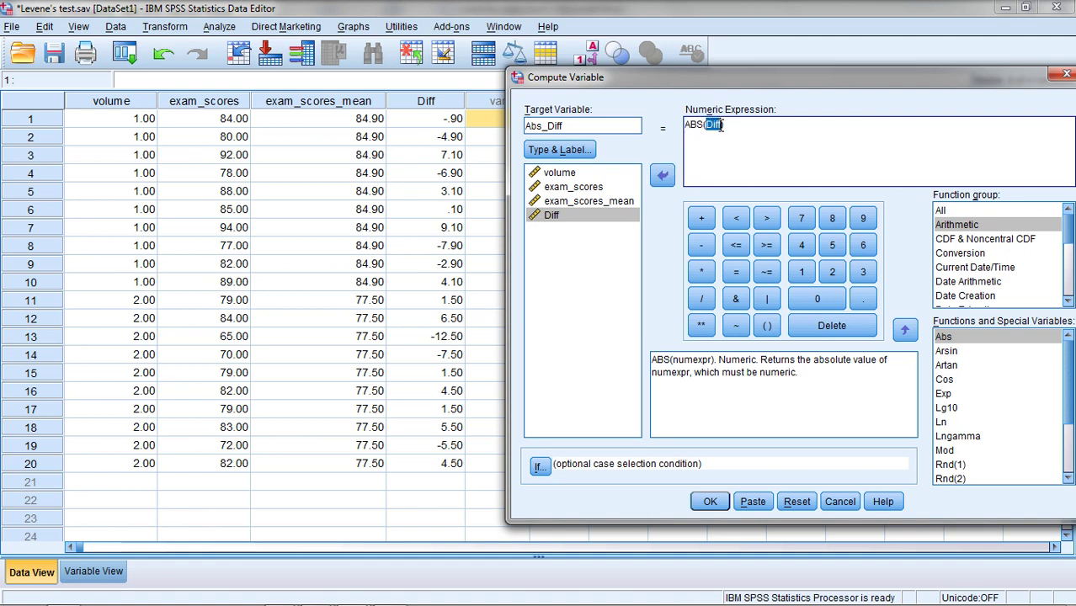
pyautogui.click(414, 99)
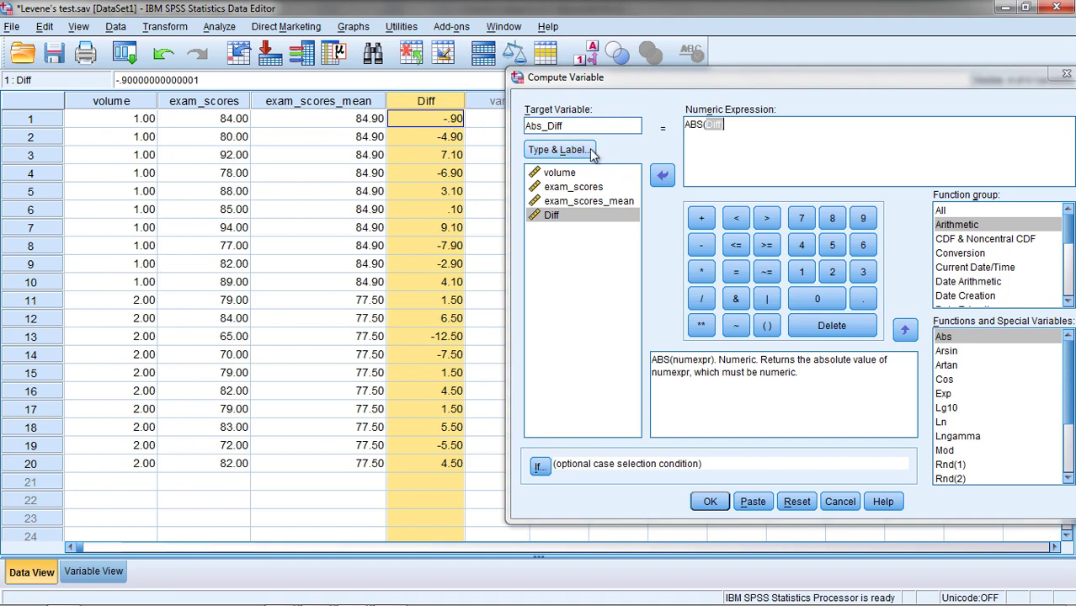
pyautogui.click(688, 133)
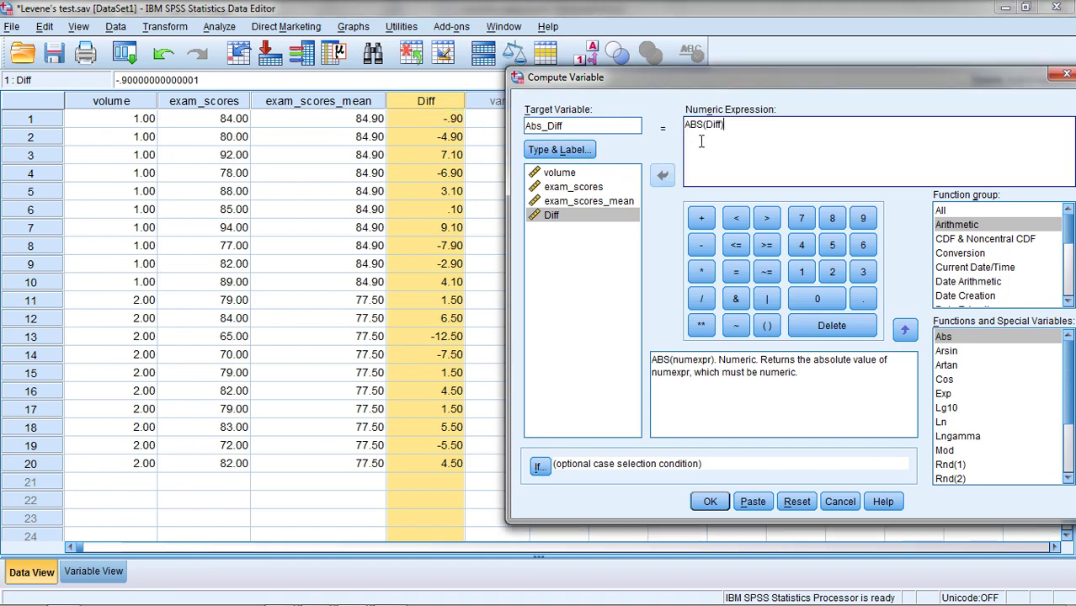
pyautogui.click(710, 502)
pyautogui.click(310, 60)
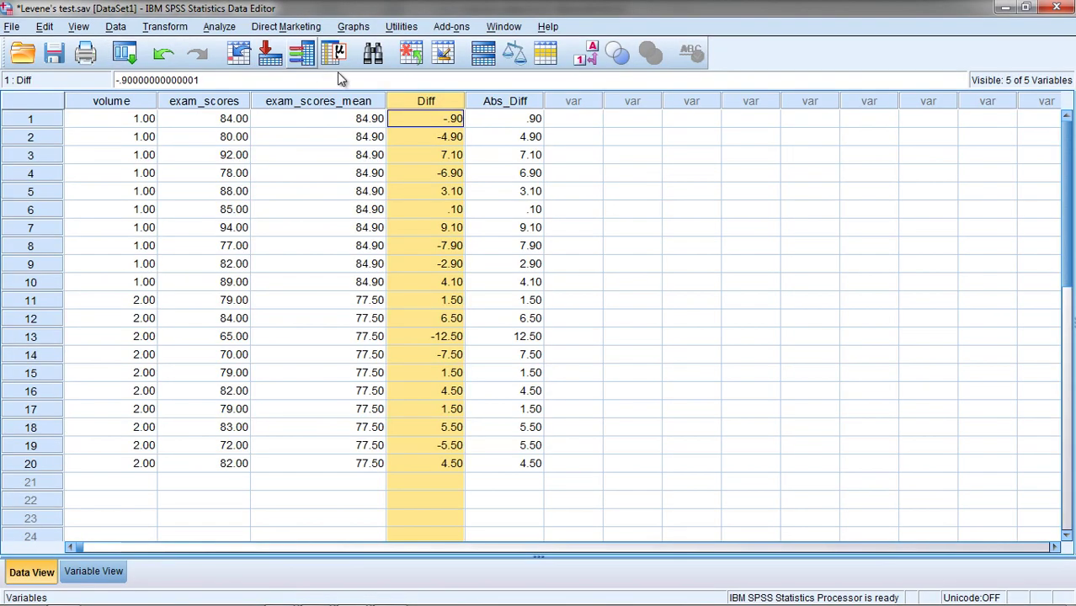
pyautogui.moveTo(529, 124); pyautogui.dragTo(538, 467)
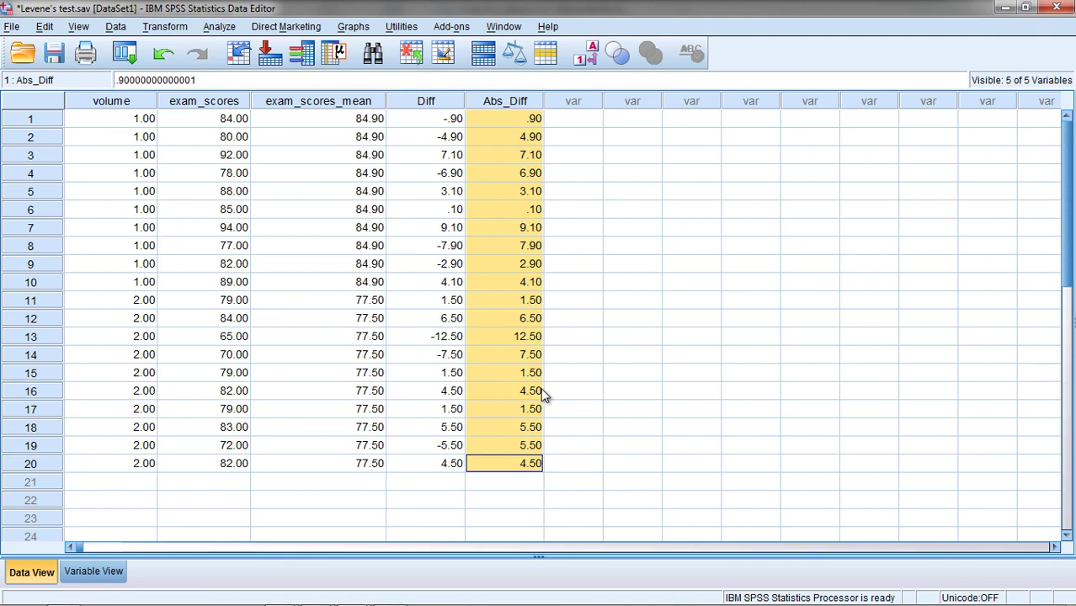
pyautogui.click(453, 139)
pyautogui.click(449, 121)
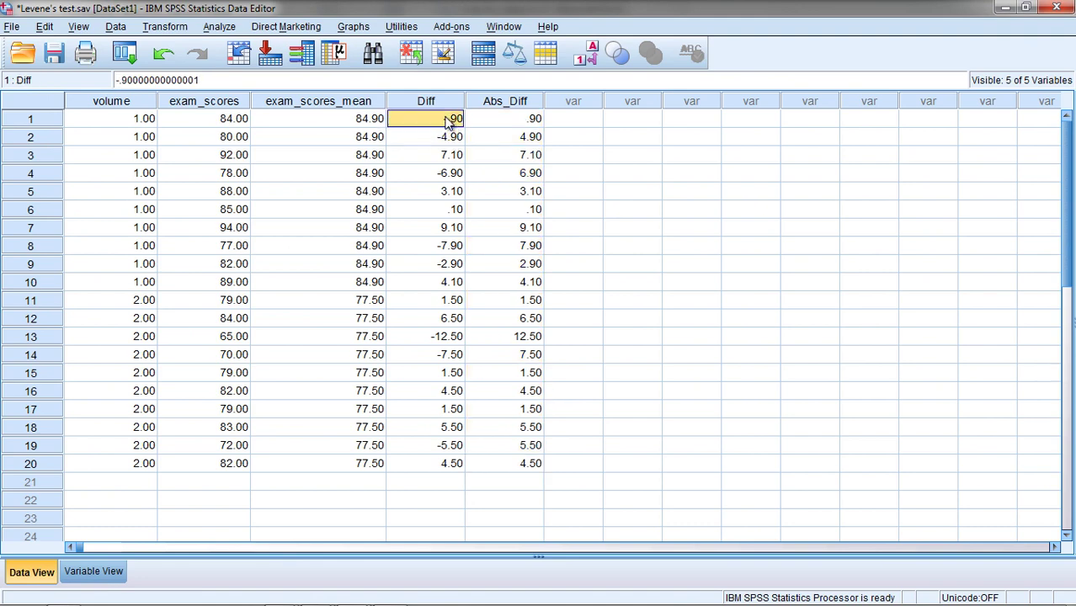
pyautogui.click(452, 139)
pyautogui.click(497, 141)
pyautogui.click(505, 120)
pyautogui.click(504, 135)
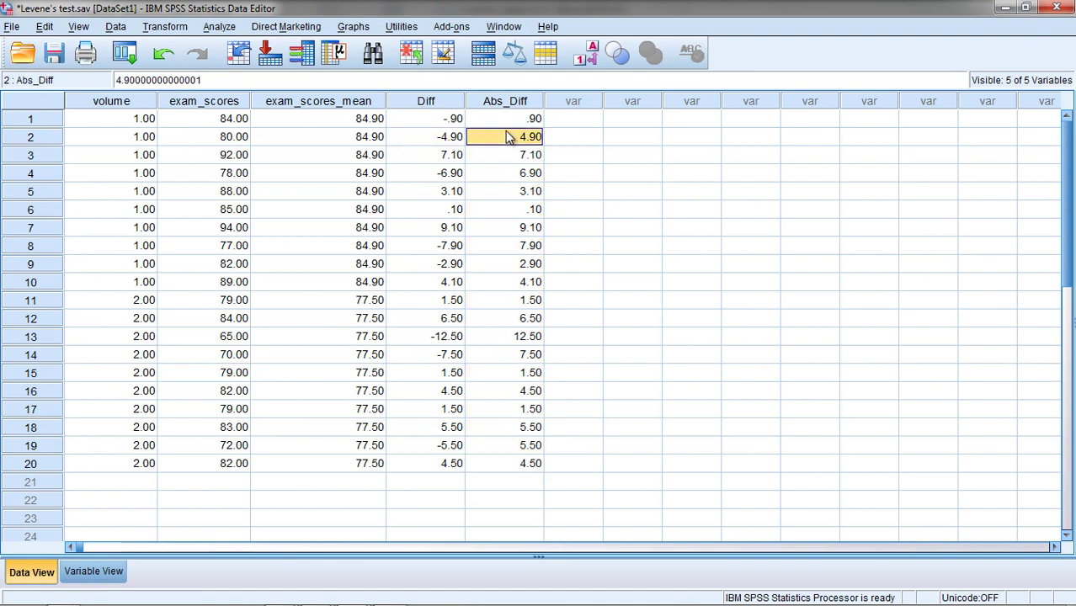
pyautogui.click(505, 157)
pyautogui.click(506, 174)
pyautogui.click(506, 192)
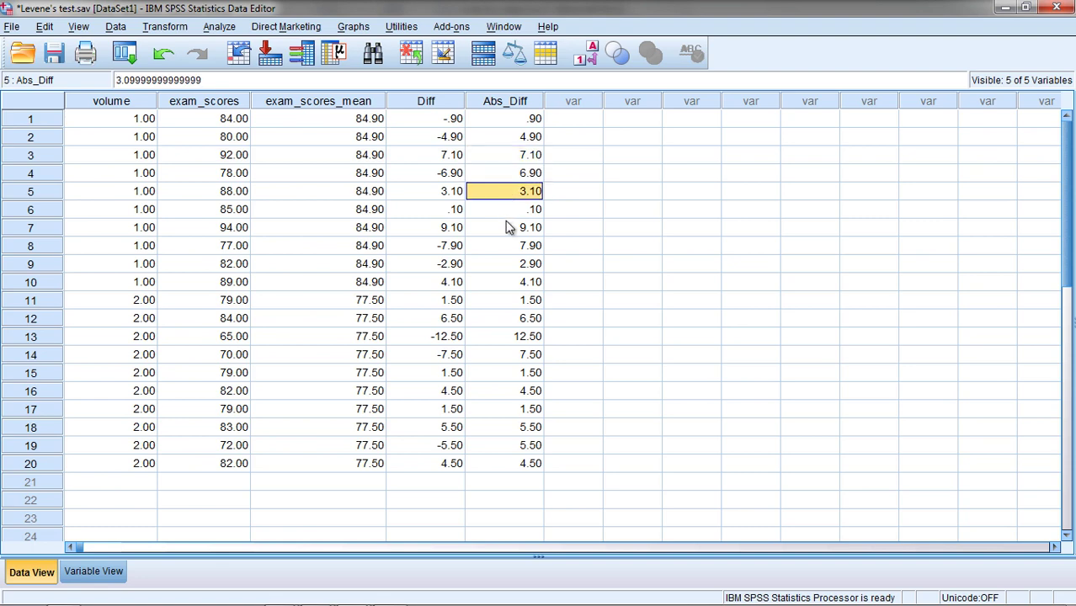
pyautogui.click(505, 227)
pyautogui.click(507, 246)
pyautogui.click(505, 266)
pyautogui.click(507, 298)
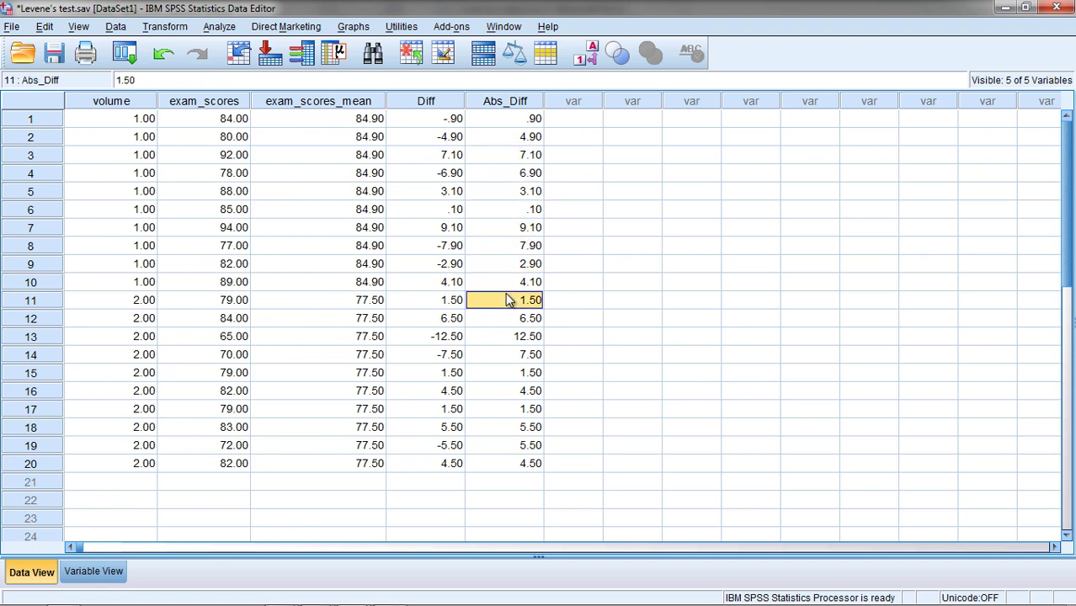
pyautogui.click(506, 320)
pyautogui.click(506, 340)
pyautogui.click(562, 290)
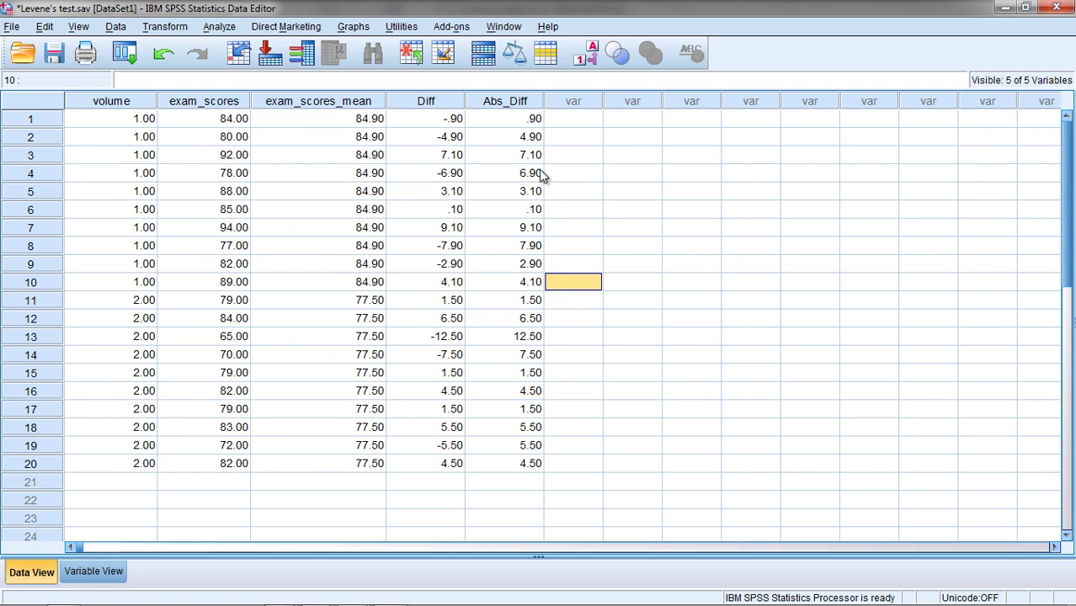
pyautogui.moveTo(530, 118); pyautogui.dragTo(505, 173)
pyautogui.moveTo(512, 210); pyautogui.dragTo(529, 464)
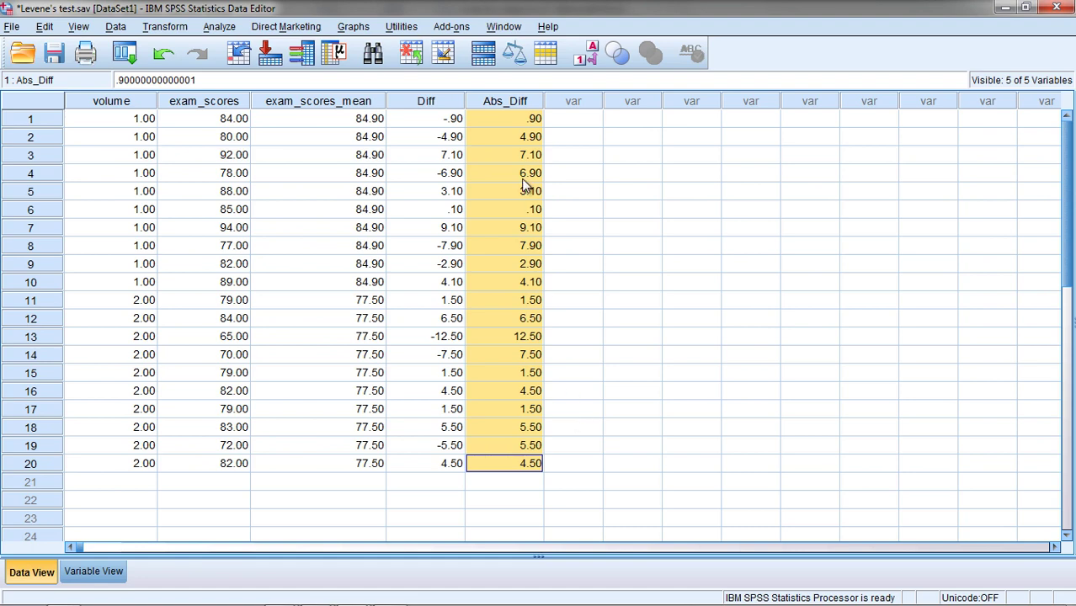
pyautogui.click(502, 104)
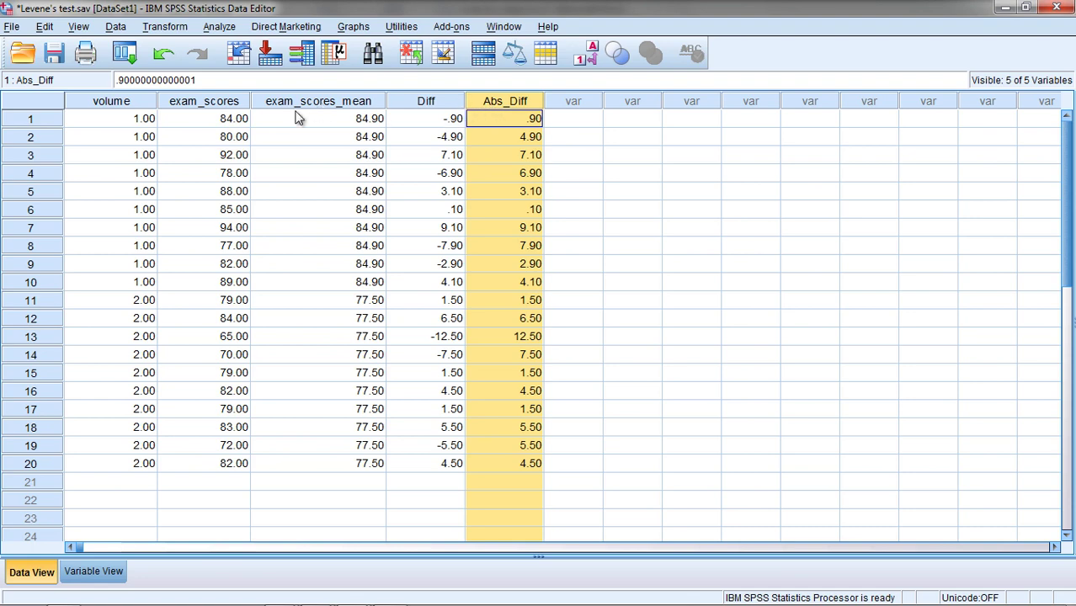
pyautogui.moveTo(241, 122); pyautogui.dragTo(221, 291)
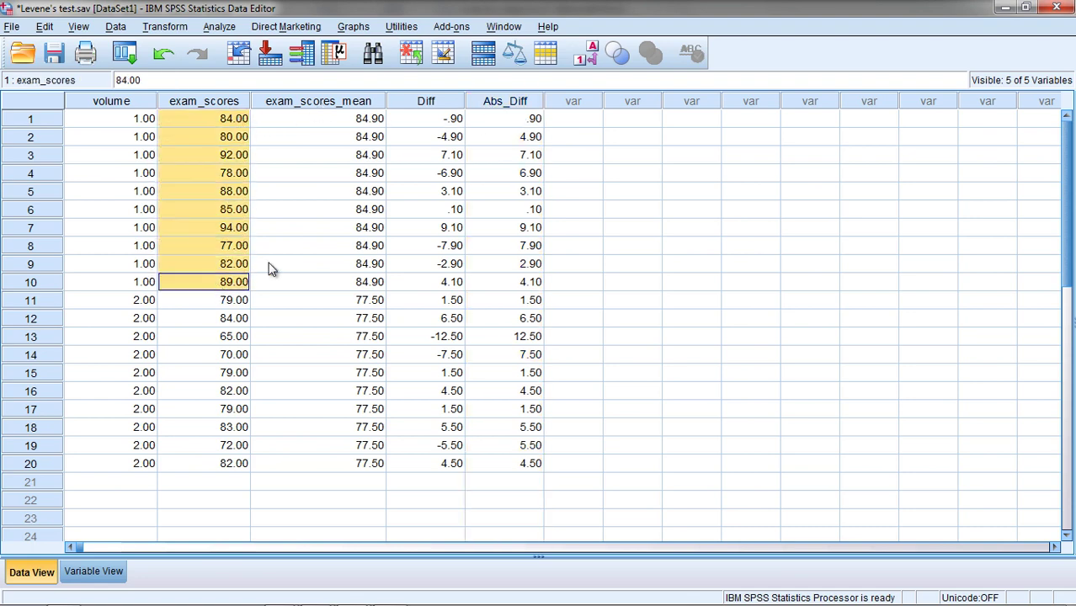
pyautogui.moveTo(372, 126); pyautogui.dragTo(362, 286)
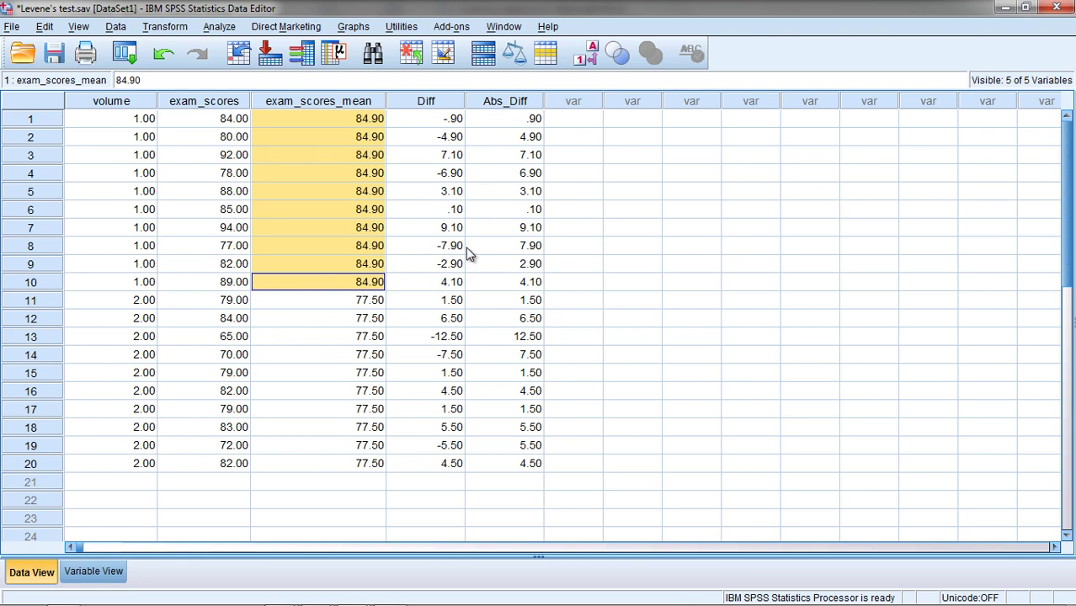
pyautogui.moveTo(527, 119); pyautogui.dragTo(506, 282)
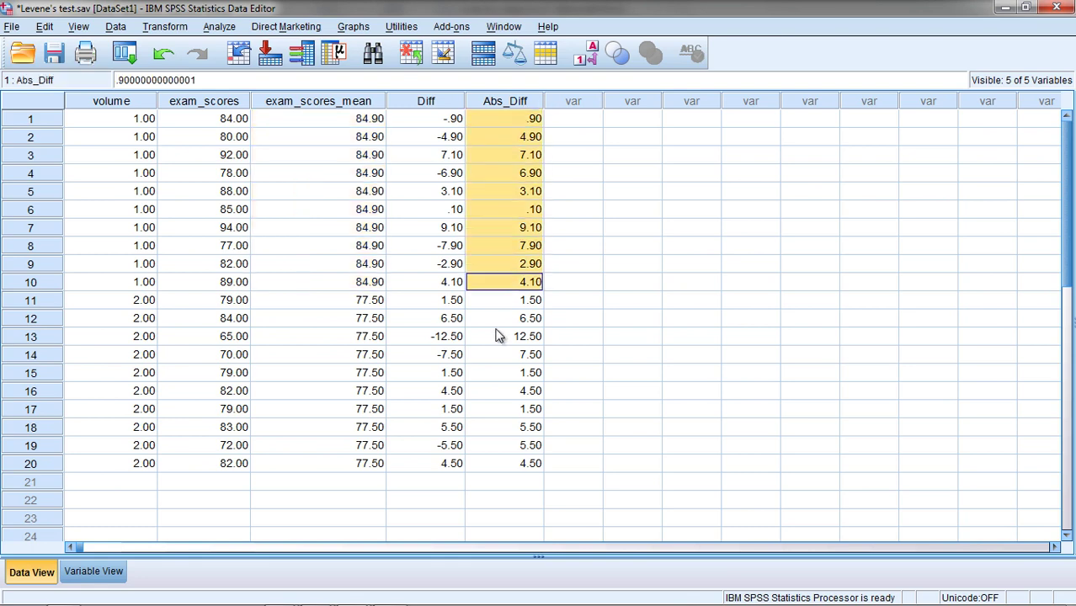
pyautogui.moveTo(496, 336); pyautogui.dragTo(498, 463)
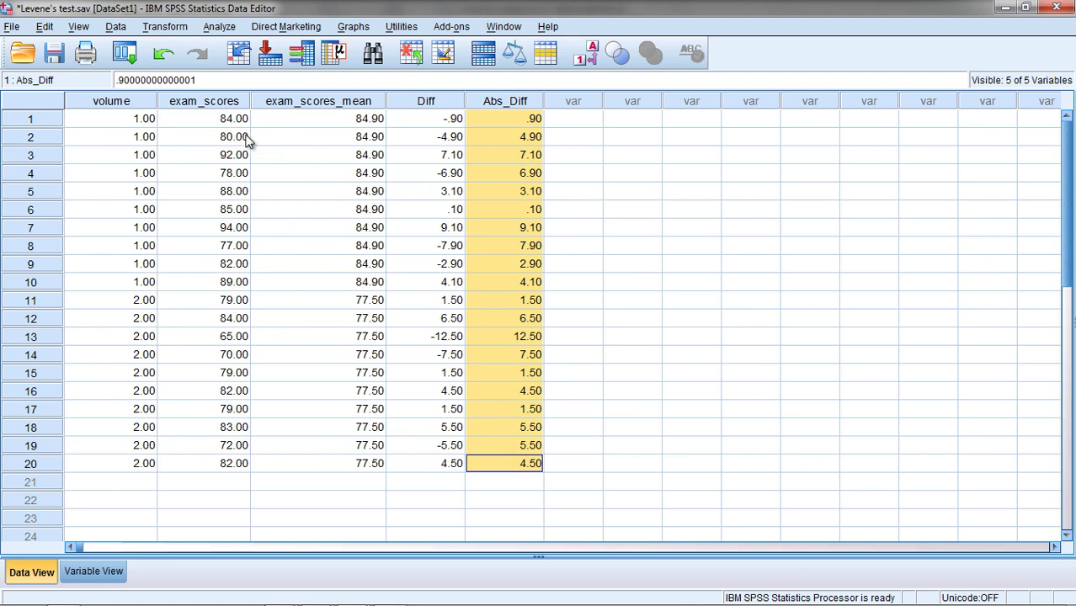
pyautogui.moveTo(238, 119); pyautogui.dragTo(240, 283)
pyautogui.moveTo(374, 127); pyautogui.dragTo(361, 466)
pyautogui.click(516, 106)
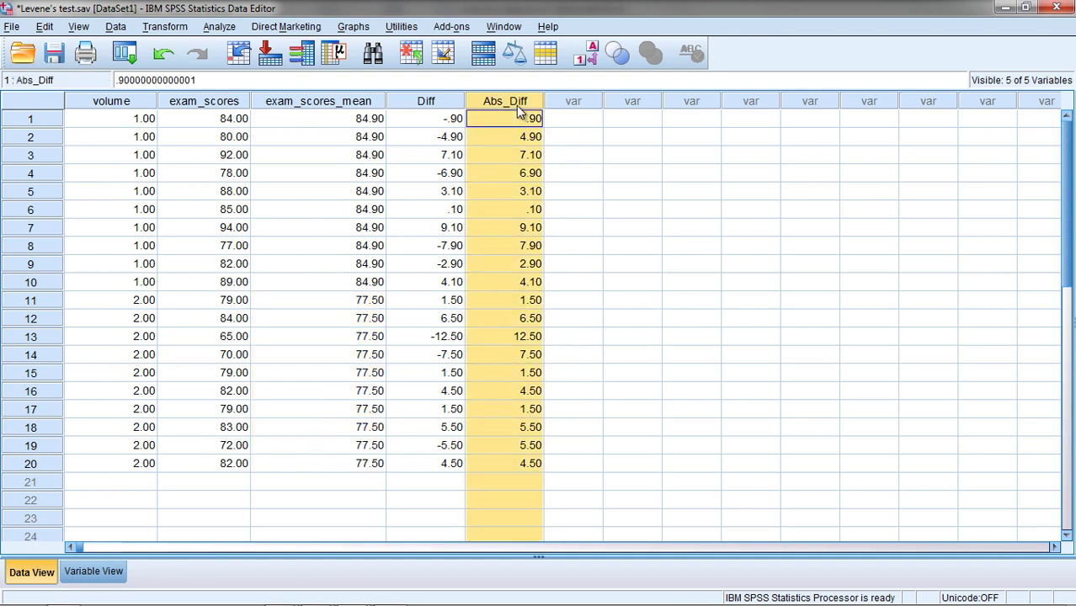
pyautogui.moveTo(515, 120); pyautogui.dragTo(505, 463)
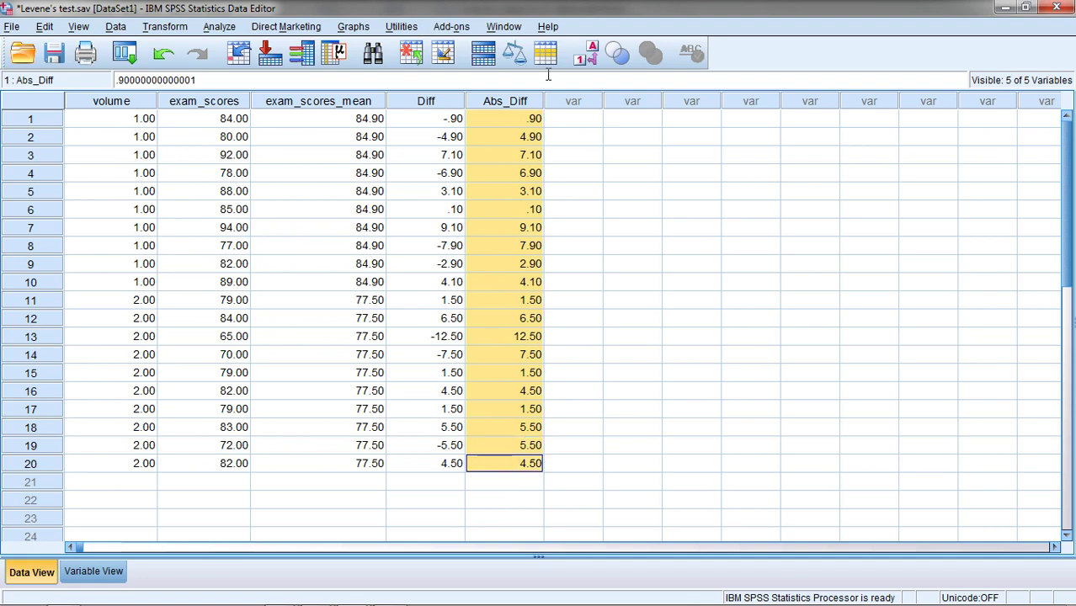
pyautogui.moveTo(526, 120); pyautogui.dragTo(531, 466)
# - Run a One-Way ANOVA with Abs_Diff replacing exam_scores as dependent, volume as factor
pyautogui.click(220, 30)
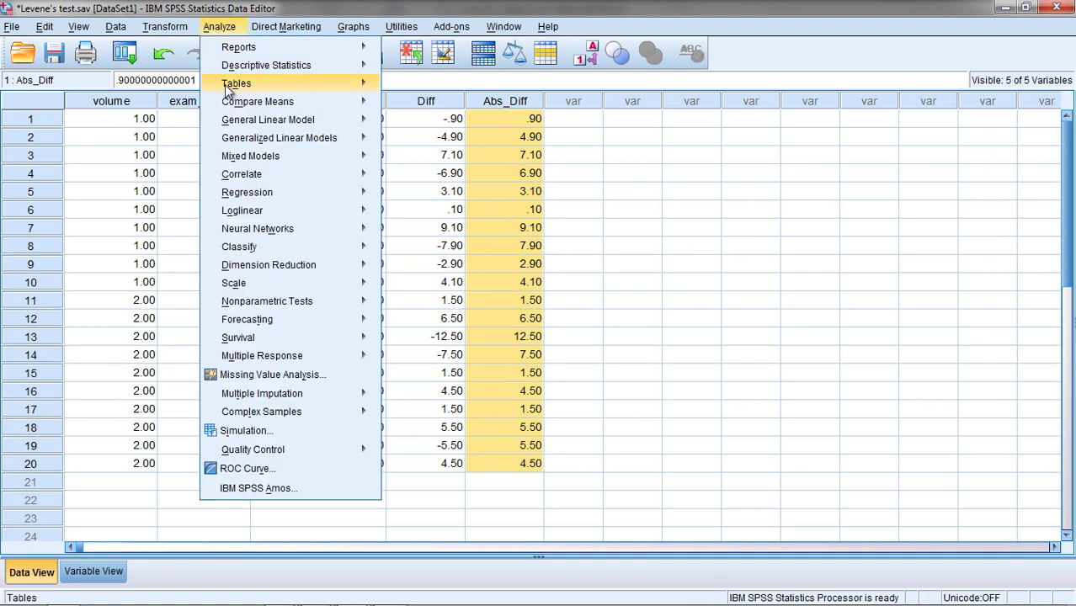
pyautogui.moveTo(253, 103)
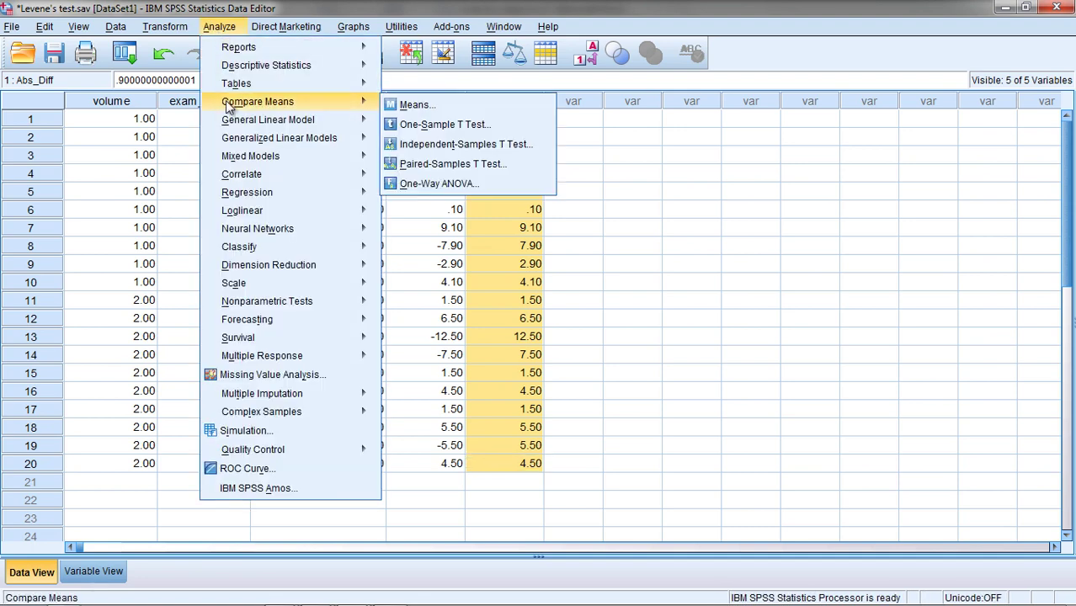
pyautogui.click(416, 184)
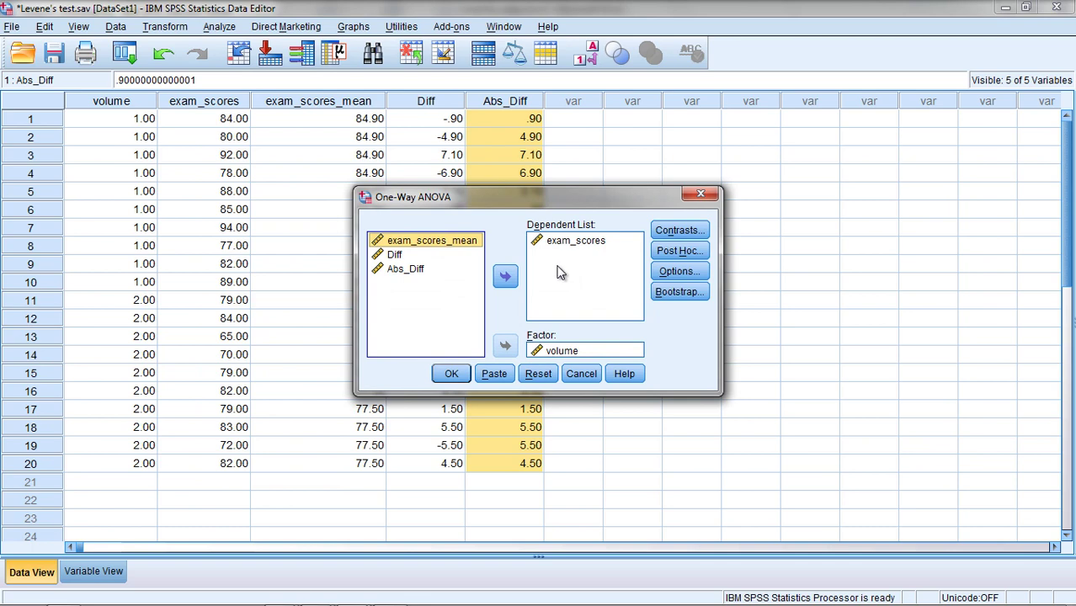
pyautogui.click(578, 242)
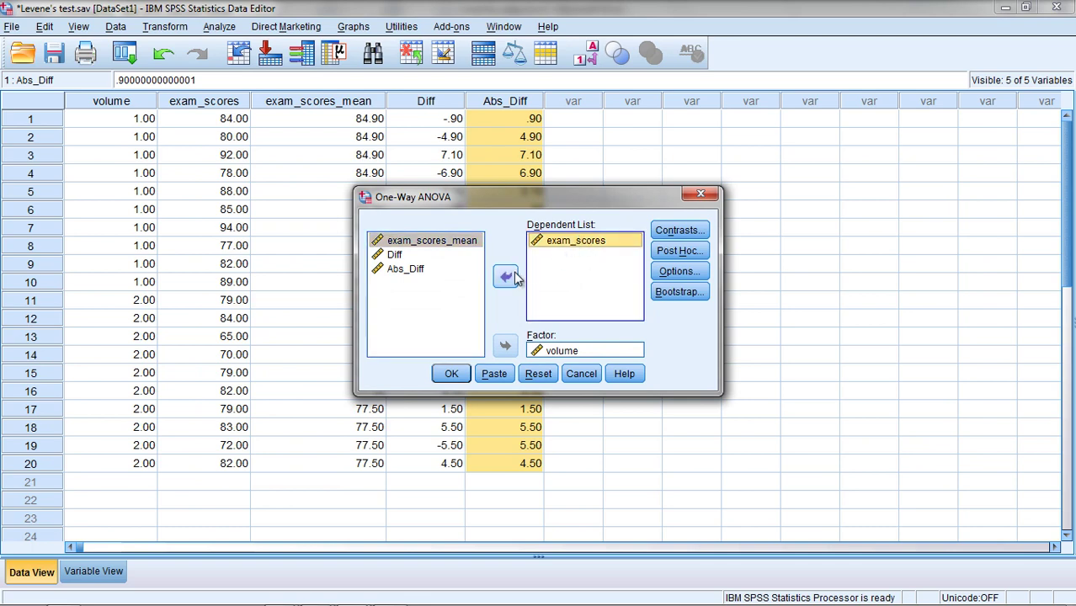
pyautogui.click(505, 276)
pyautogui.click(217, 99)
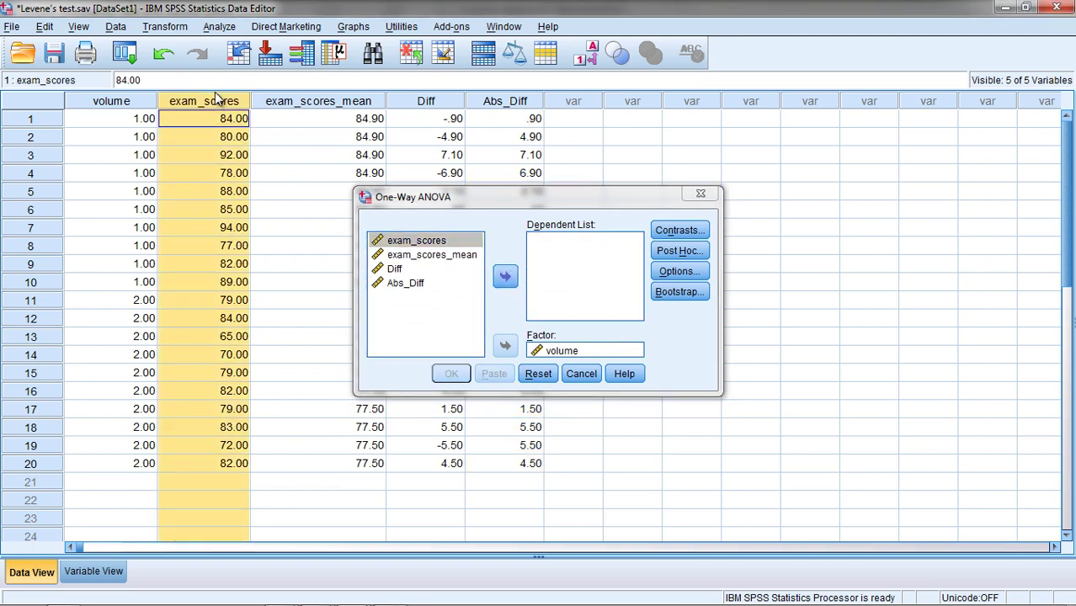
pyautogui.click(504, 101)
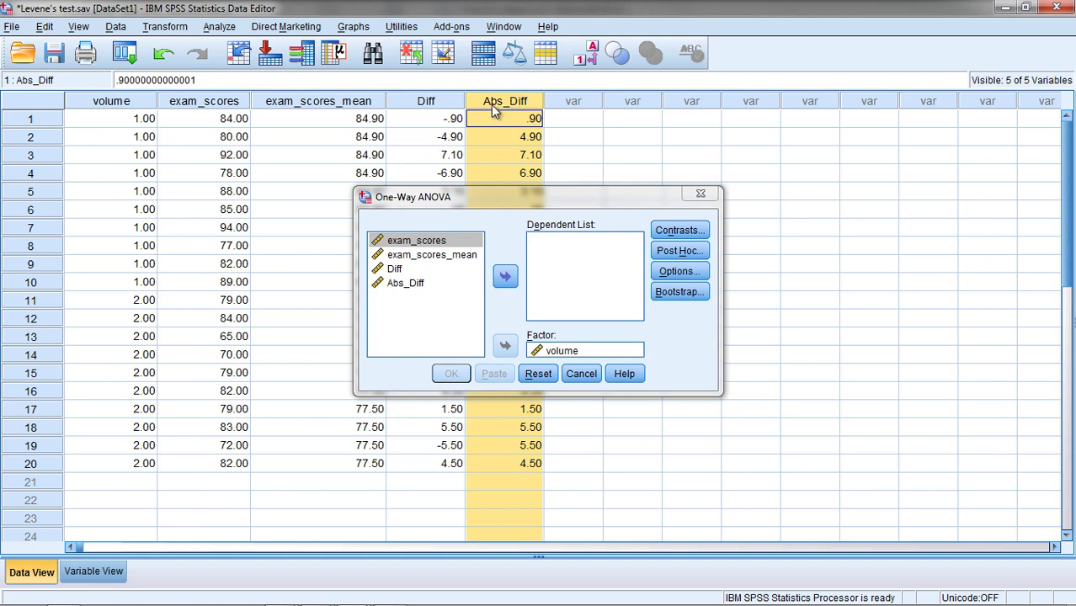
pyautogui.click(424, 286)
pyautogui.click(506, 276)
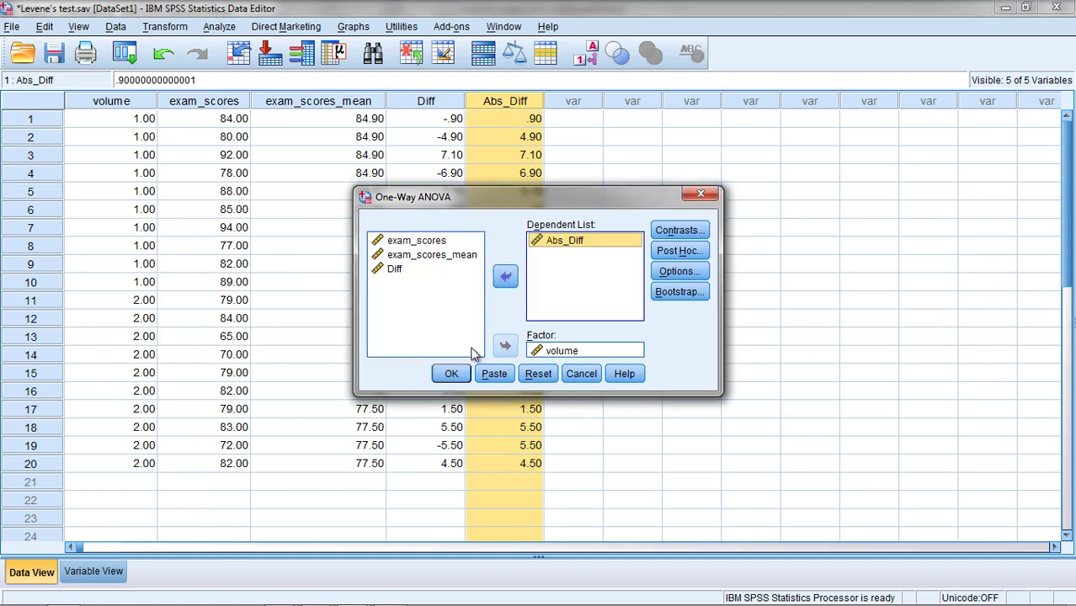
pyautogui.click(451, 374)
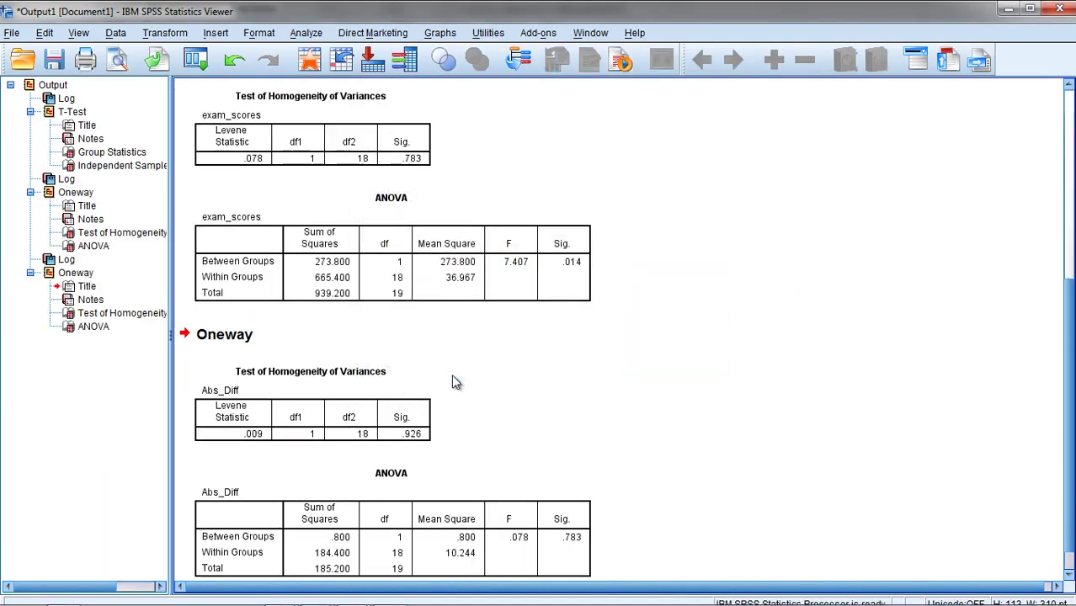
# - Delete the Abs_Diff homogeneity table and exam_scores ANOVA, then select the two remaining tables
pyautogui.click(377, 418)
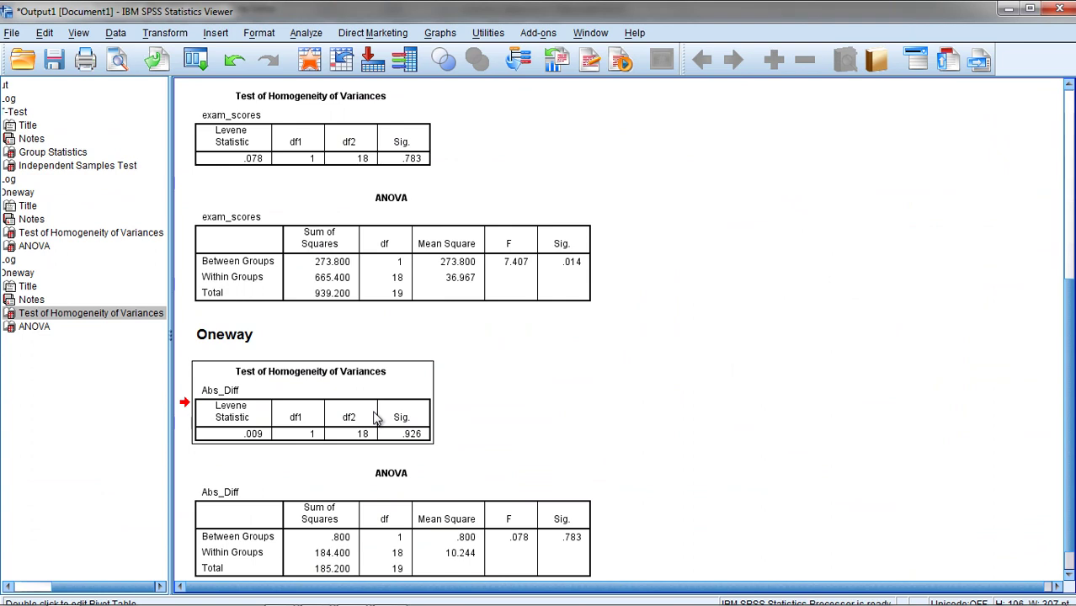
pyautogui.press('Delete')
pyautogui.click(365, 357)
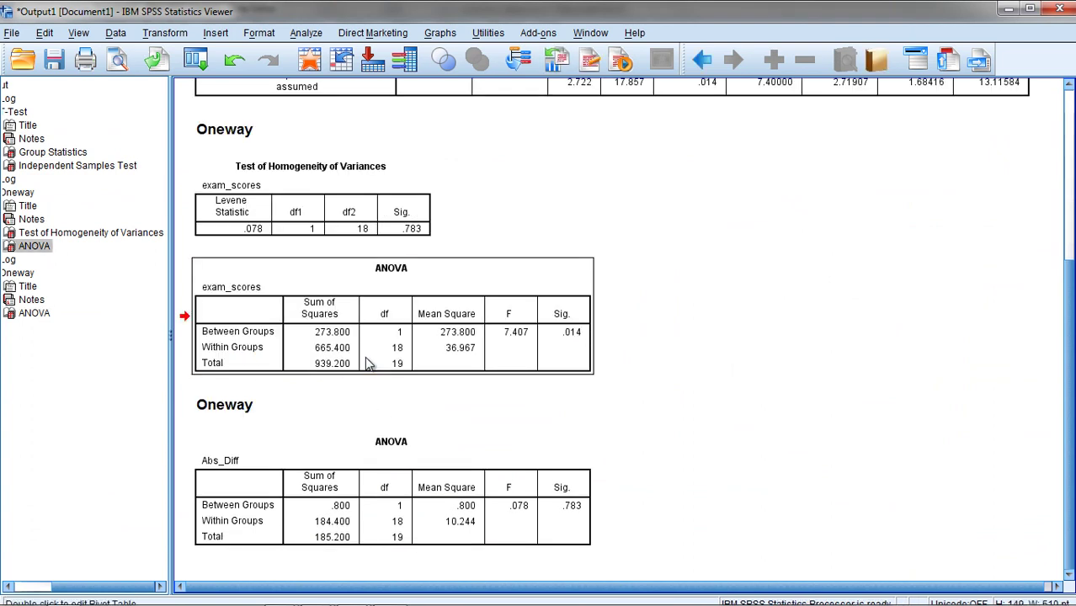
pyautogui.press('Delete')
pyautogui.click(368, 364)
pyautogui.click(463, 430)
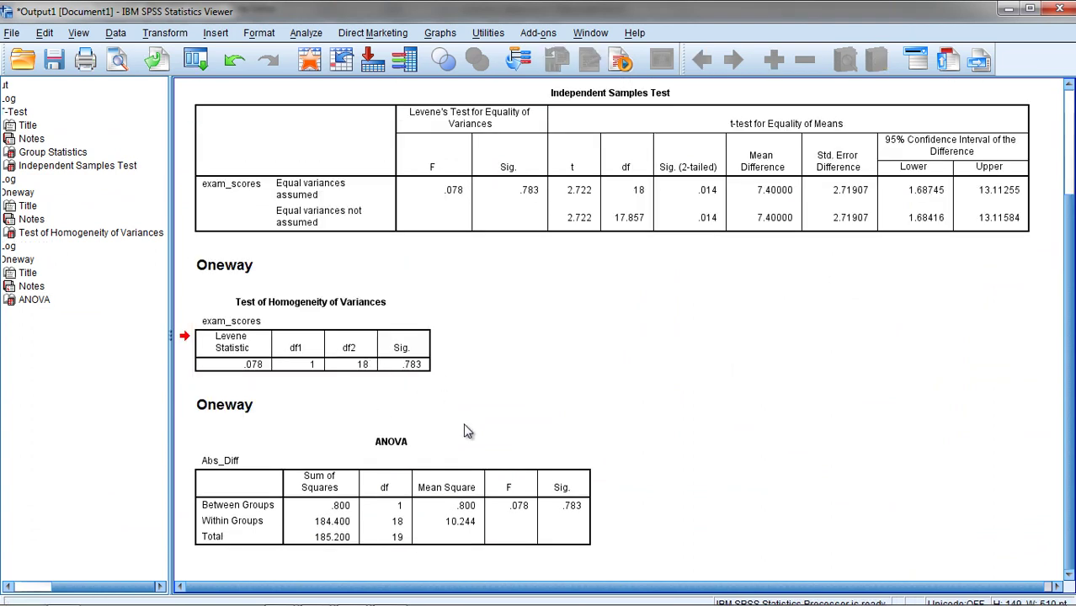
pyautogui.click(418, 364)
pyautogui.hotkey('shift', 'Down')
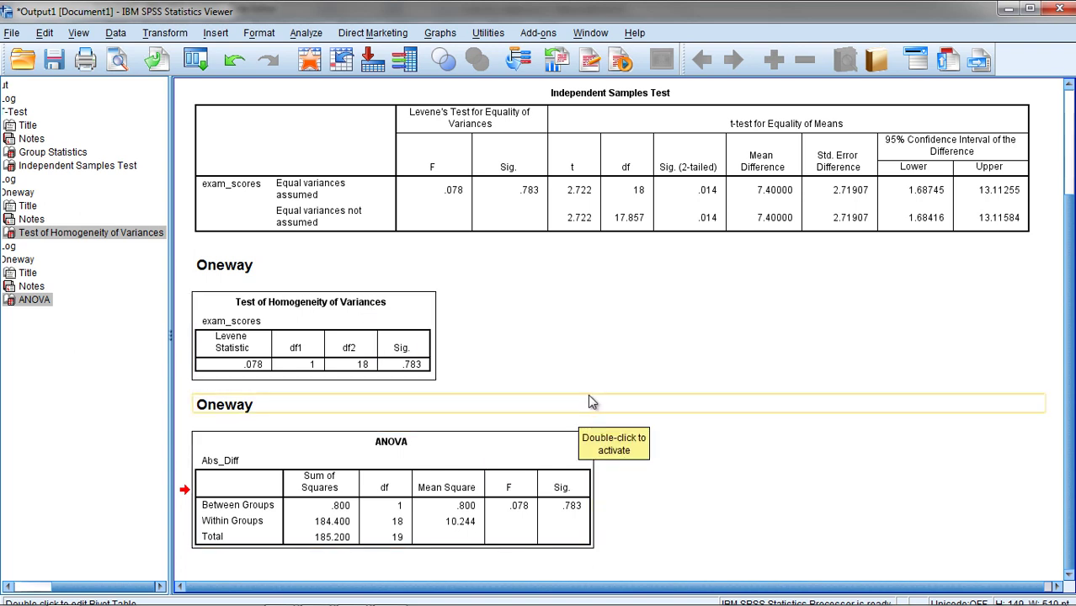
# - Inspect the Abs_Diff ANOVA's Between Groups F .078 and Sig .783
pyautogui.doubleClick(531, 524)
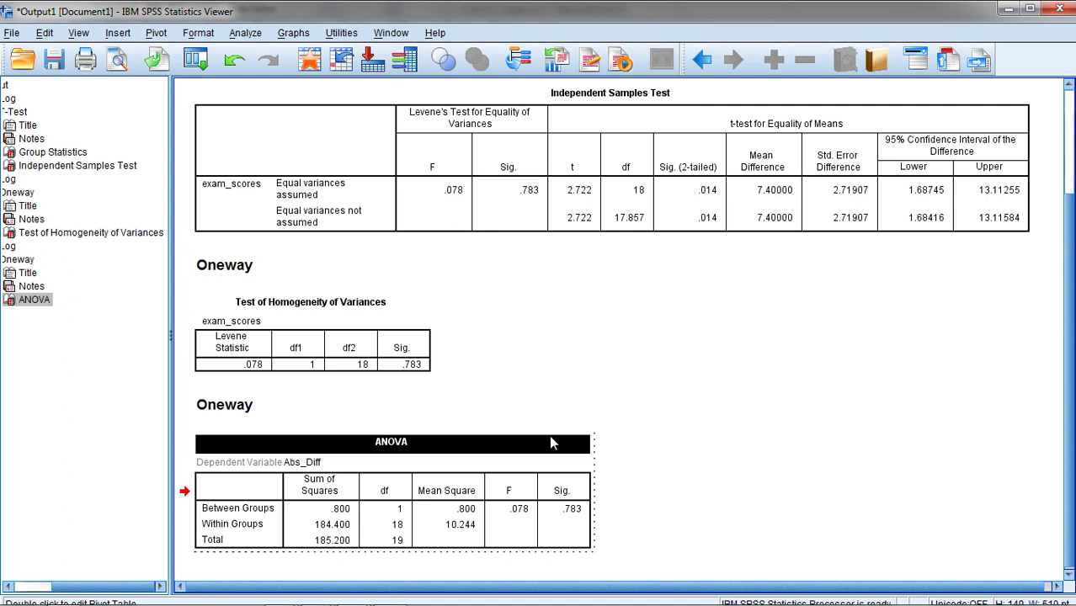
pyautogui.click(516, 509)
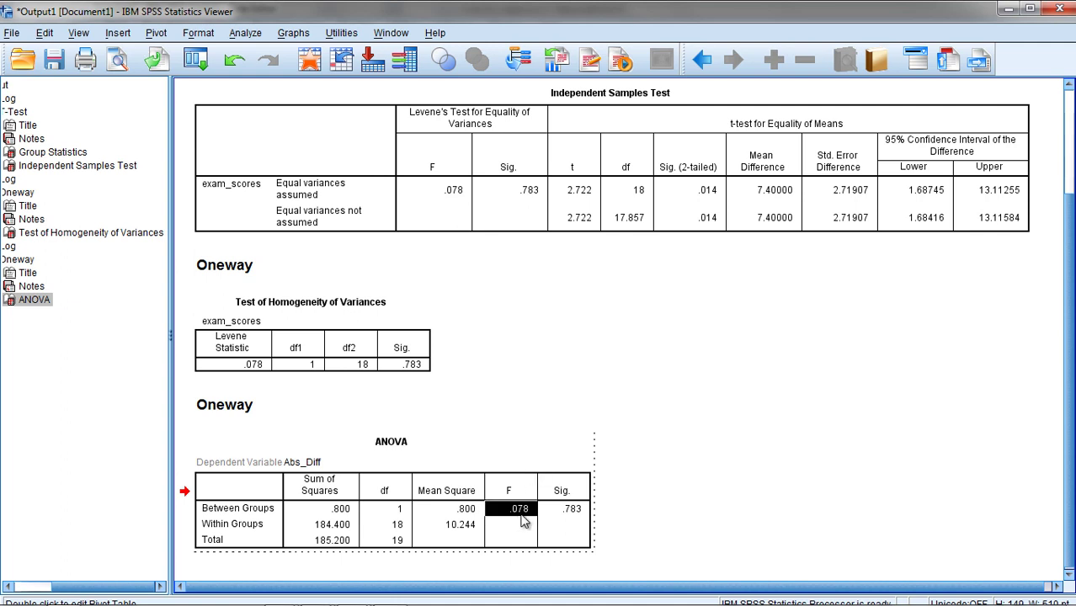
pyautogui.click(556, 508)
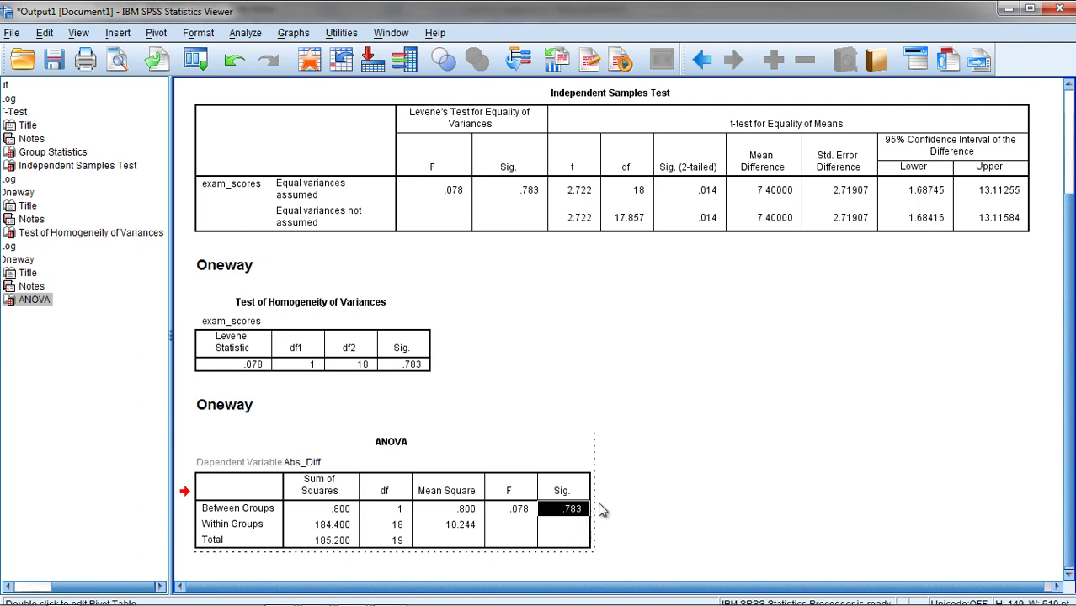
pyautogui.keyDown('ctrl'); pyautogui.click(531, 512); pyautogui.keyUp('ctrl')
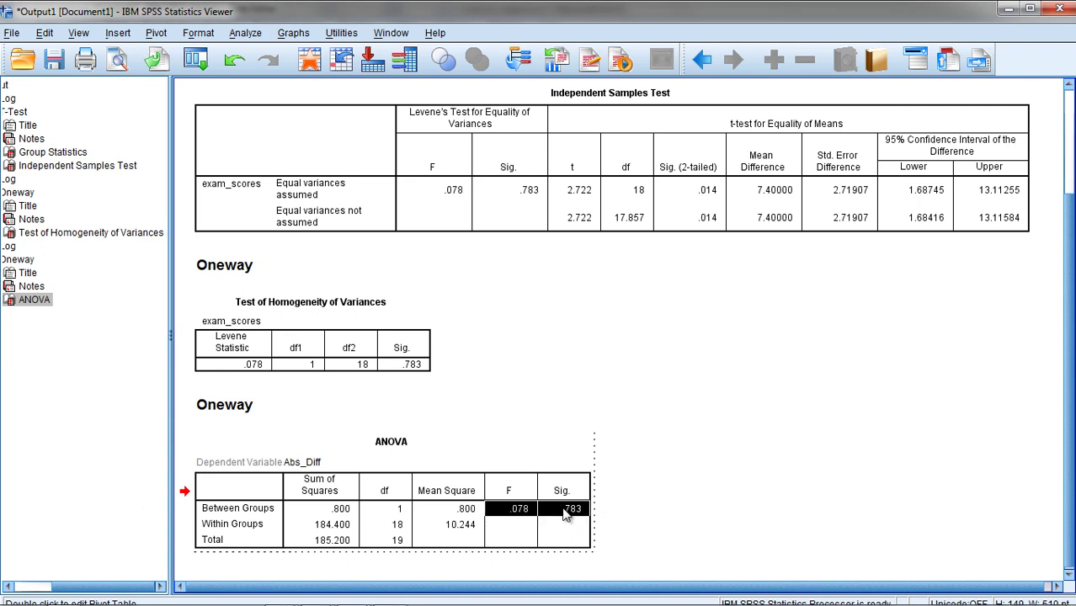
pyautogui.click(554, 420)
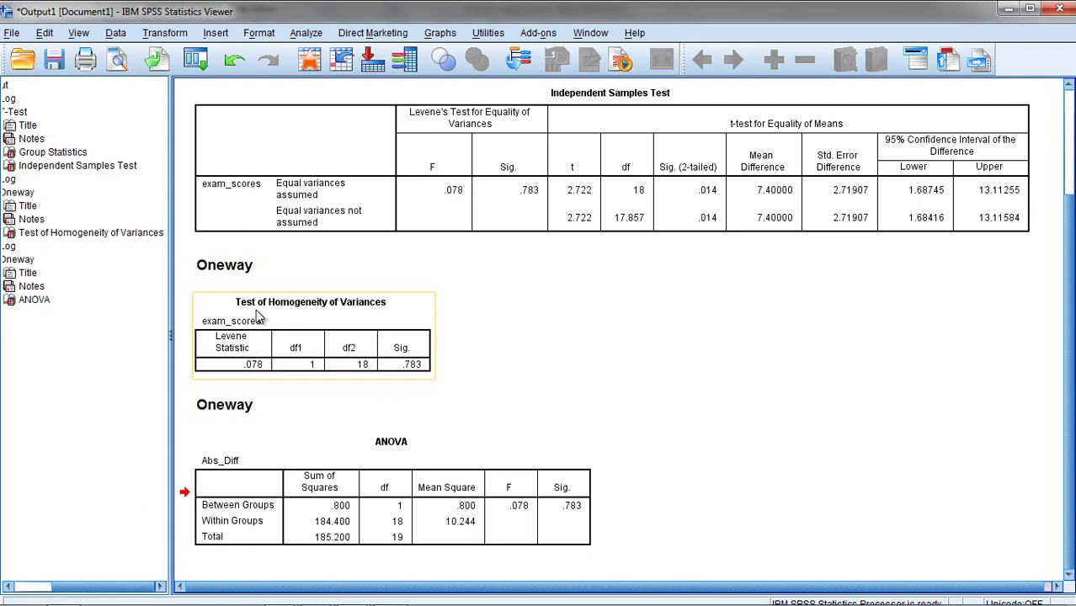
# - Confirm the Levene Statistic reads .078, then view the Abs_Diff values in the data
pyautogui.doubleClick(341, 307)
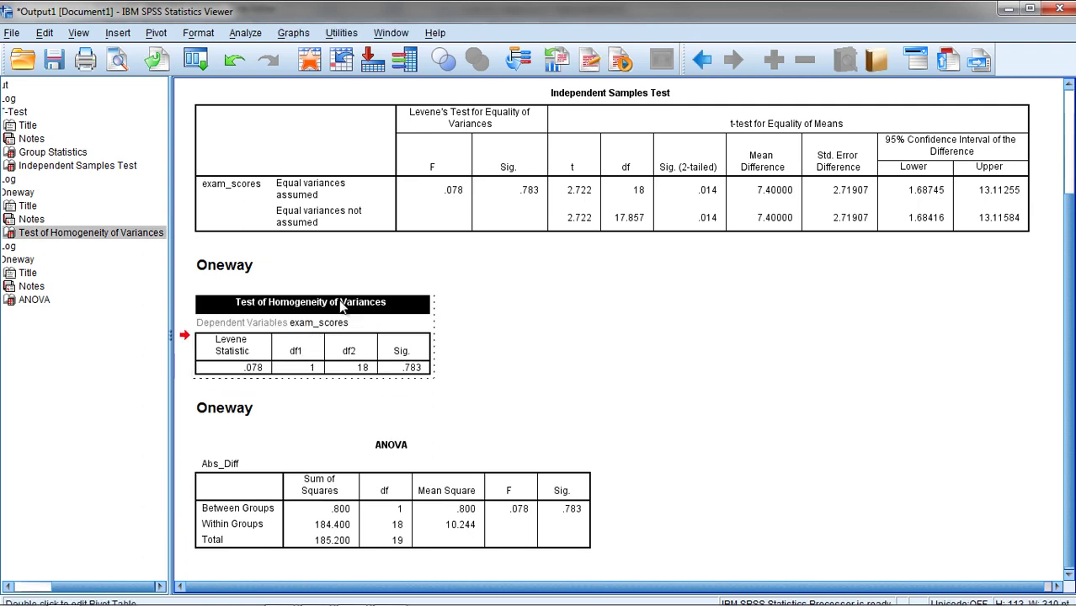
pyautogui.click(255, 369)
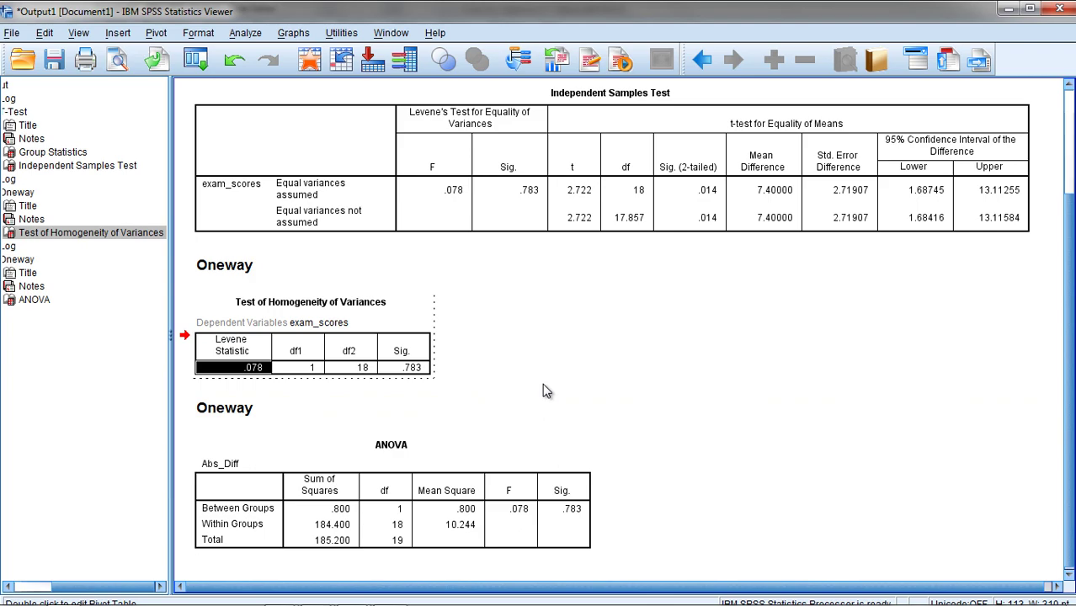
pyautogui.click(311, 63)
pyautogui.moveTo(507, 120); pyautogui.dragTo(543, 468)
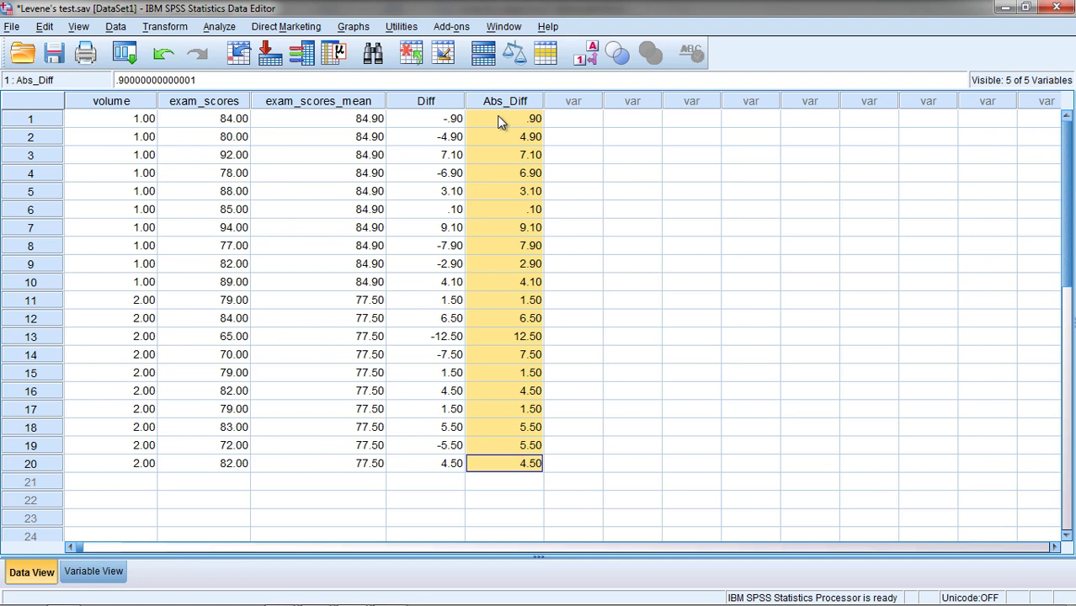
pyautogui.moveTo(241, 121); pyautogui.dragTo(236, 286)
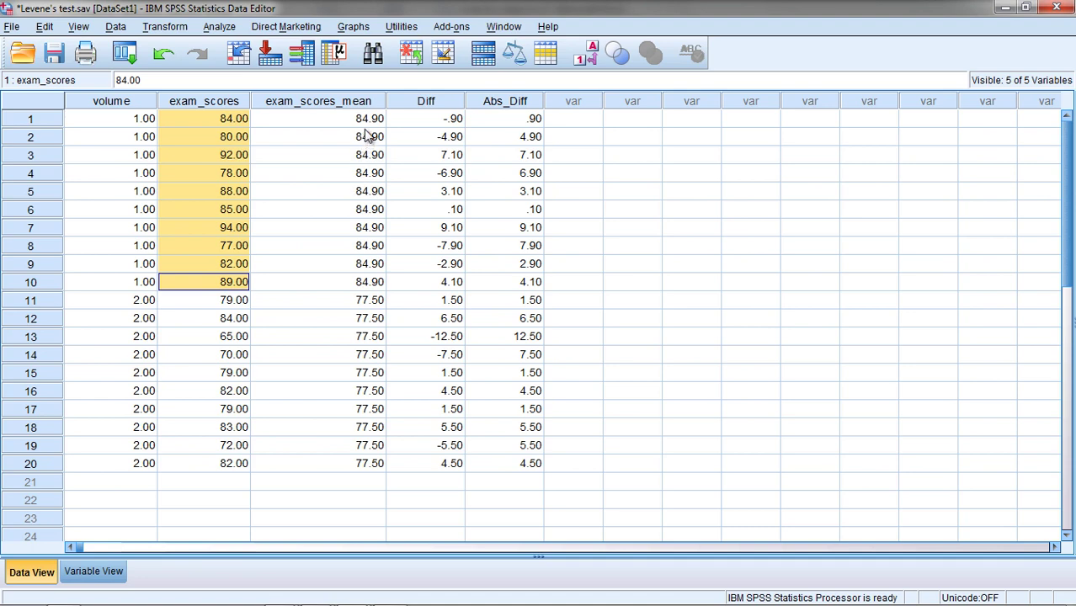
pyautogui.moveTo(367, 125); pyautogui.dragTo(355, 287)
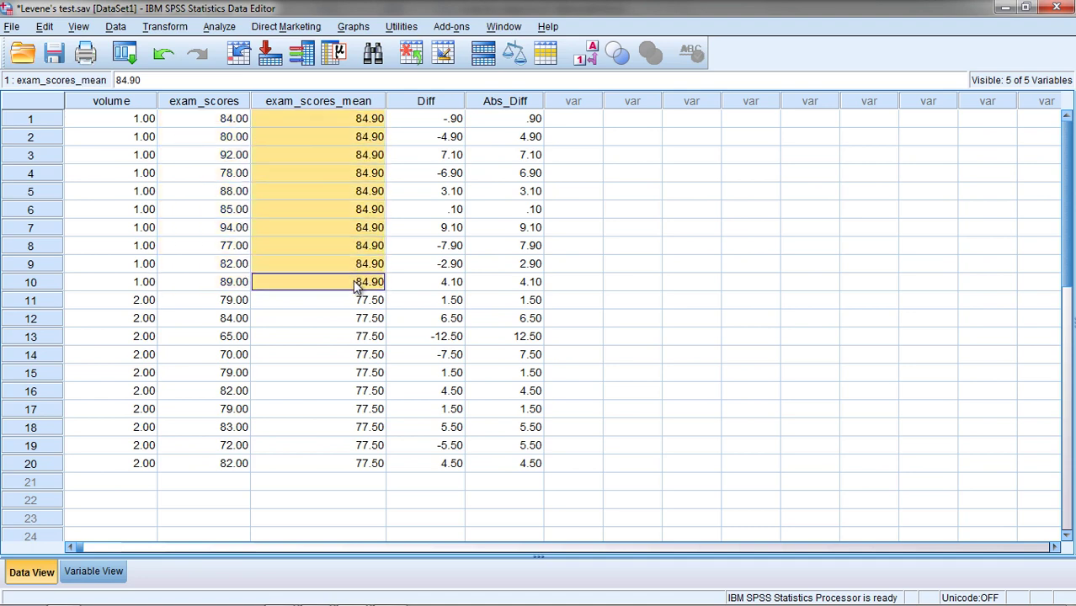
pyautogui.click(573, 282)
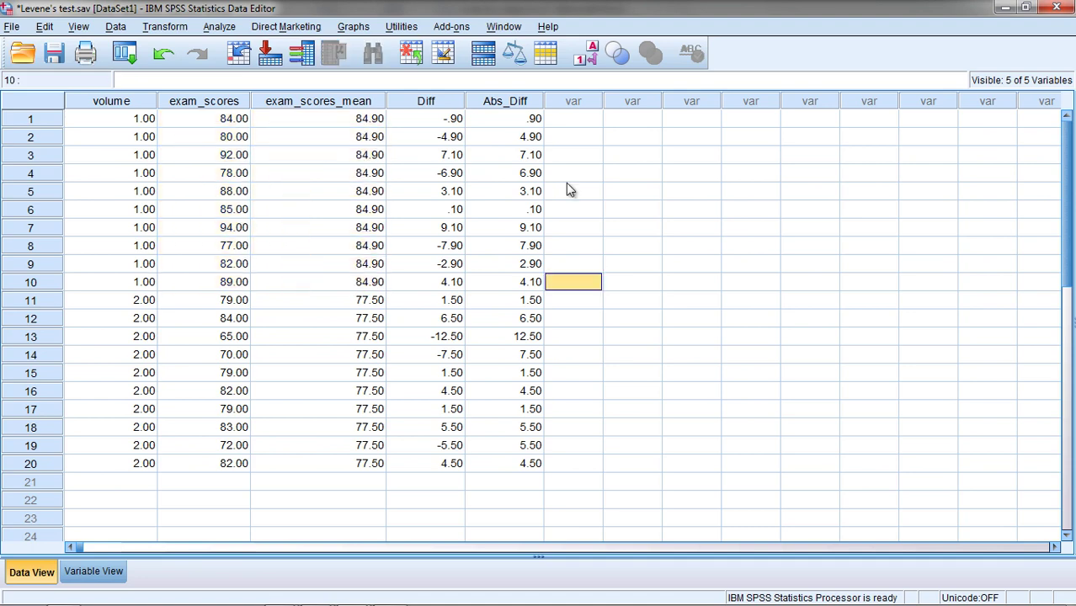